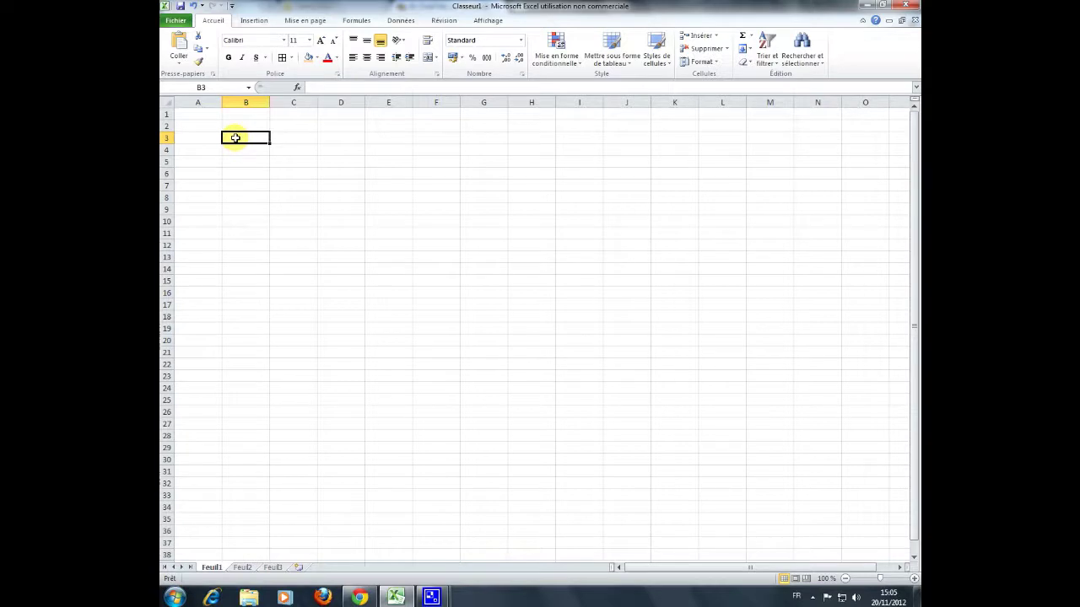
# Enter the header "Désignation" in B3 and the first item, "Unité centrale", in B4.
pyautogui.write('D')
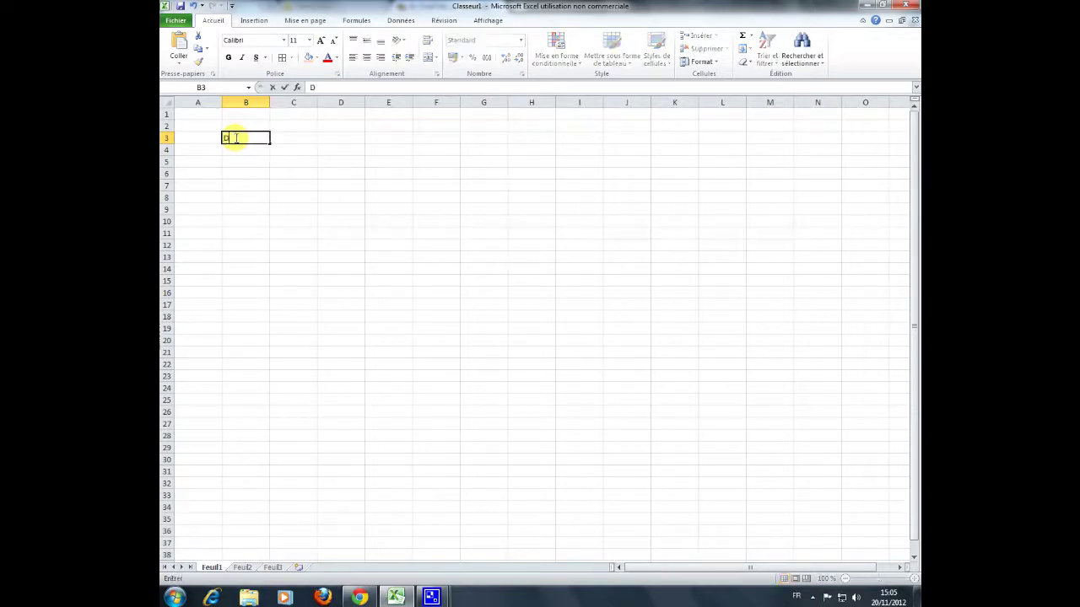
pyautogui.write('ésignation')
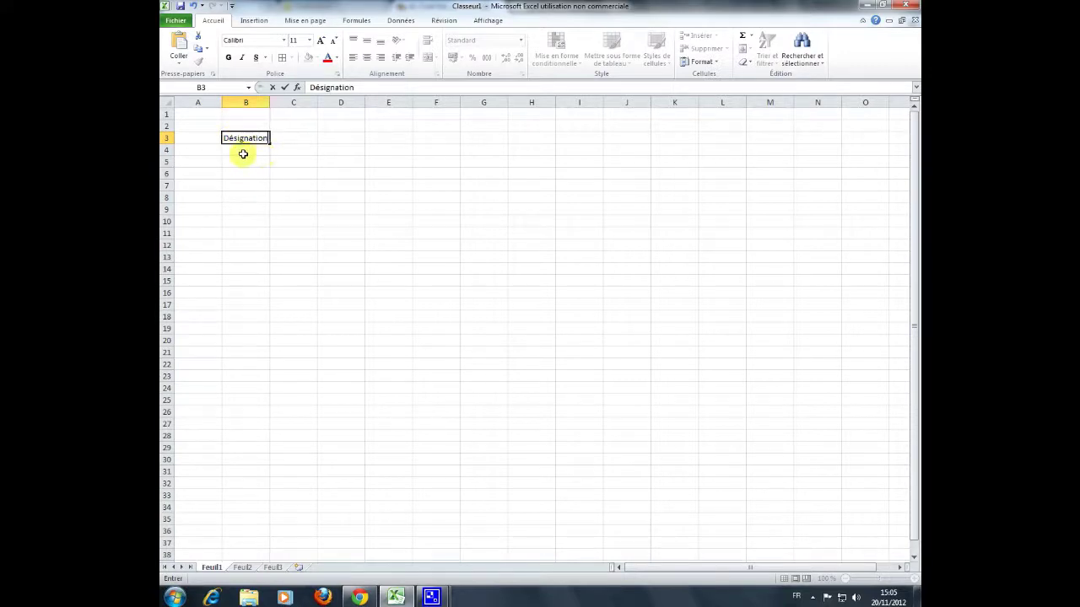
pyautogui.click(243, 151)
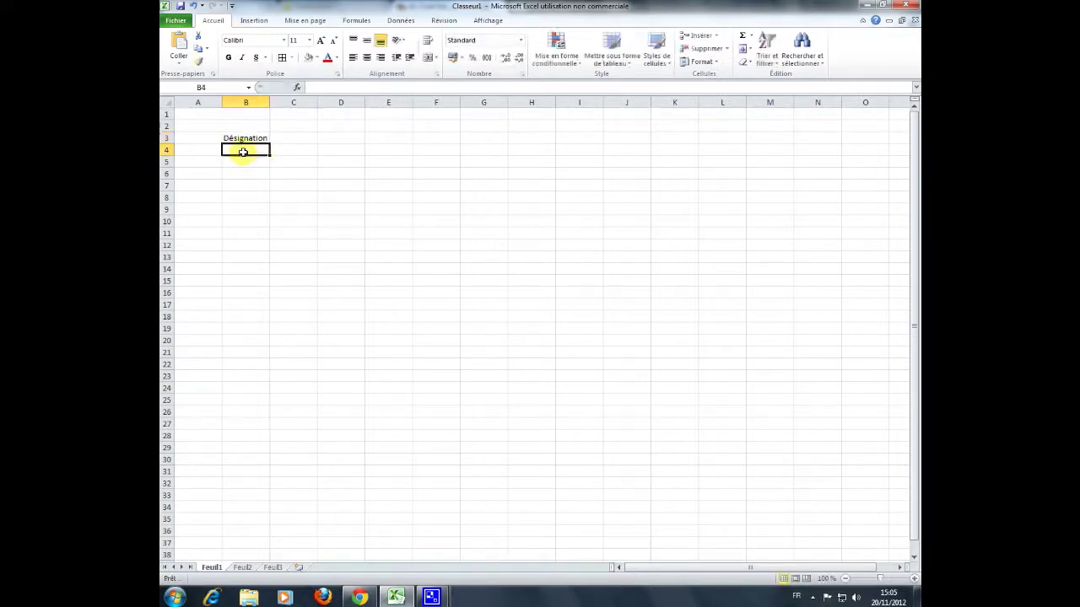
pyautogui.write('Unit')
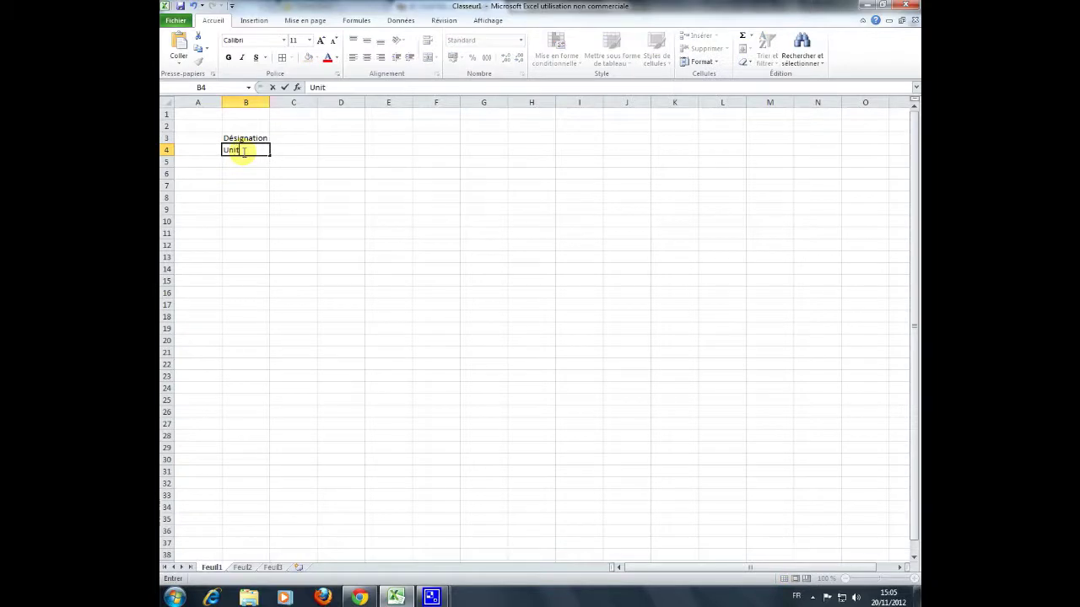
pyautogui.write('é centrale')
pyautogui.press('Return')
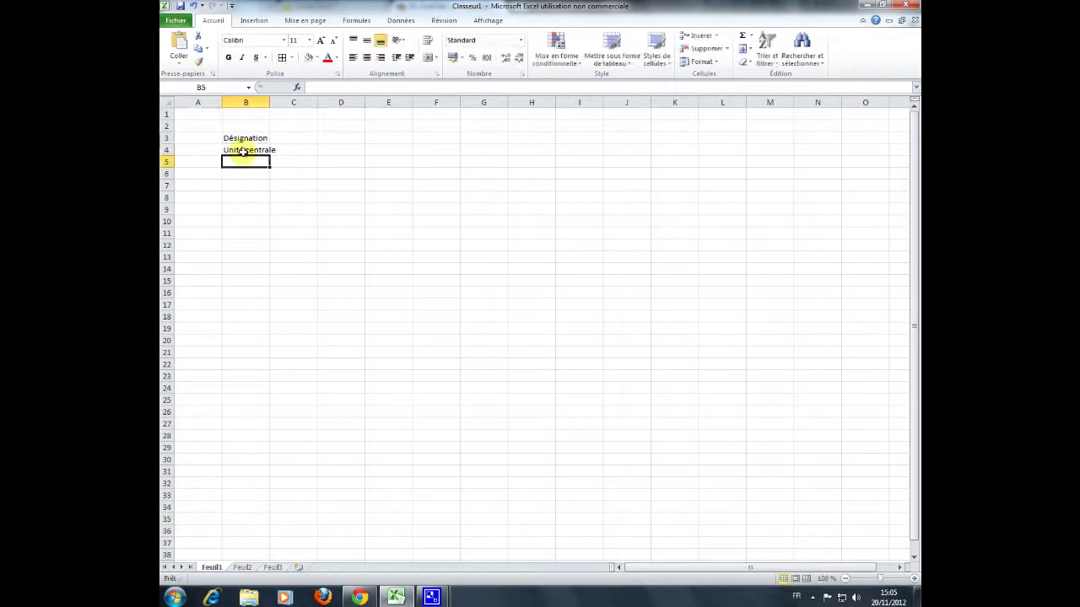
# List Ecran, Clavier, Souris, Enceinte and Windows in cells B5 to B9, and widen column B to fit its entries.
pyautogui.write('Ecran')
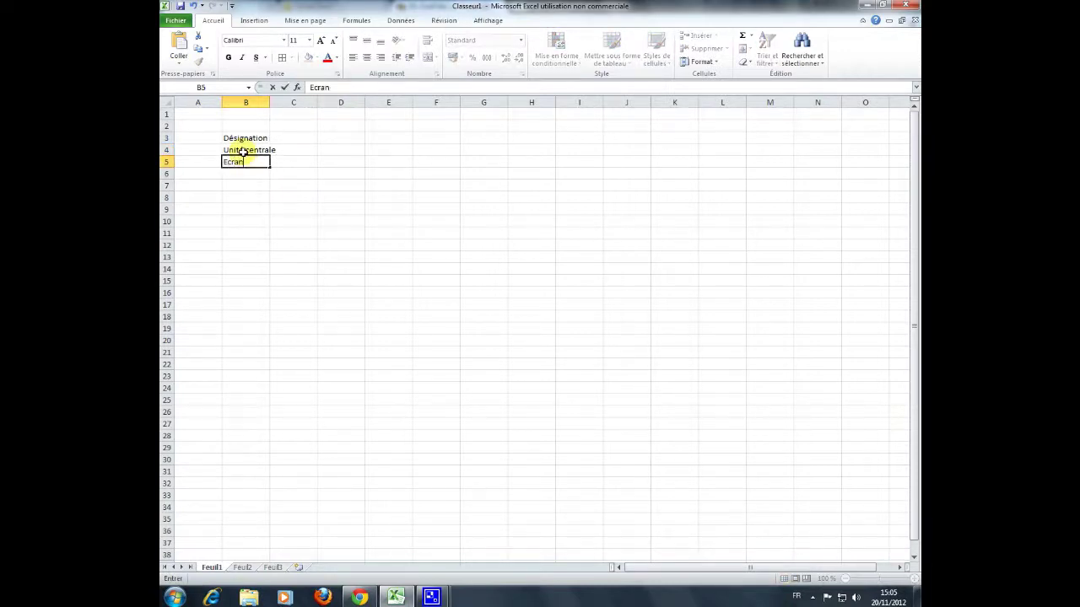
pyautogui.press('Return')
pyautogui.write('Clavier')
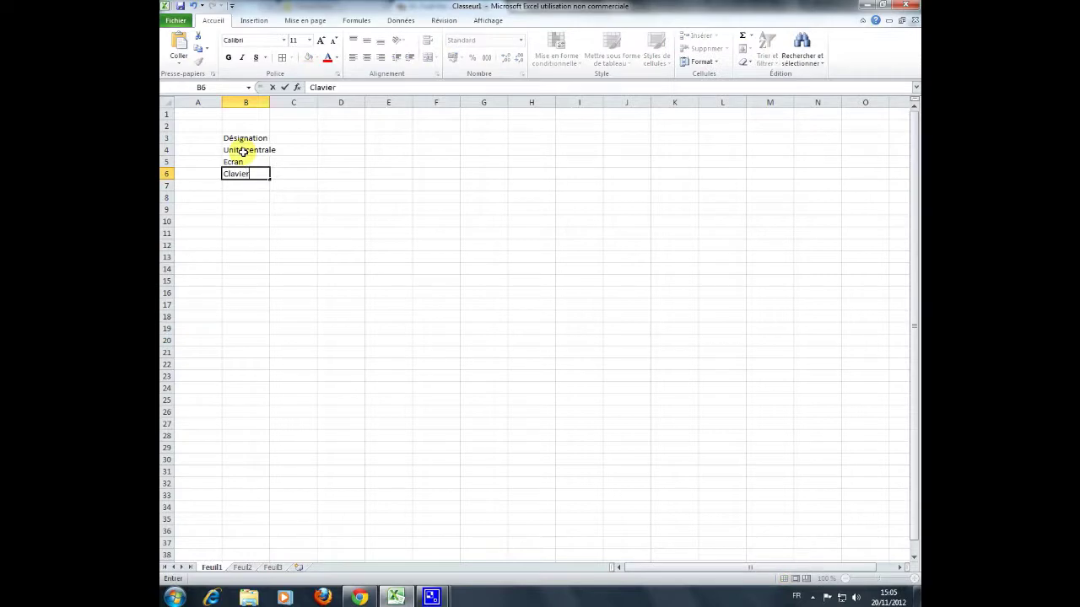
pyautogui.press('Return')
pyautogui.write('Souris')
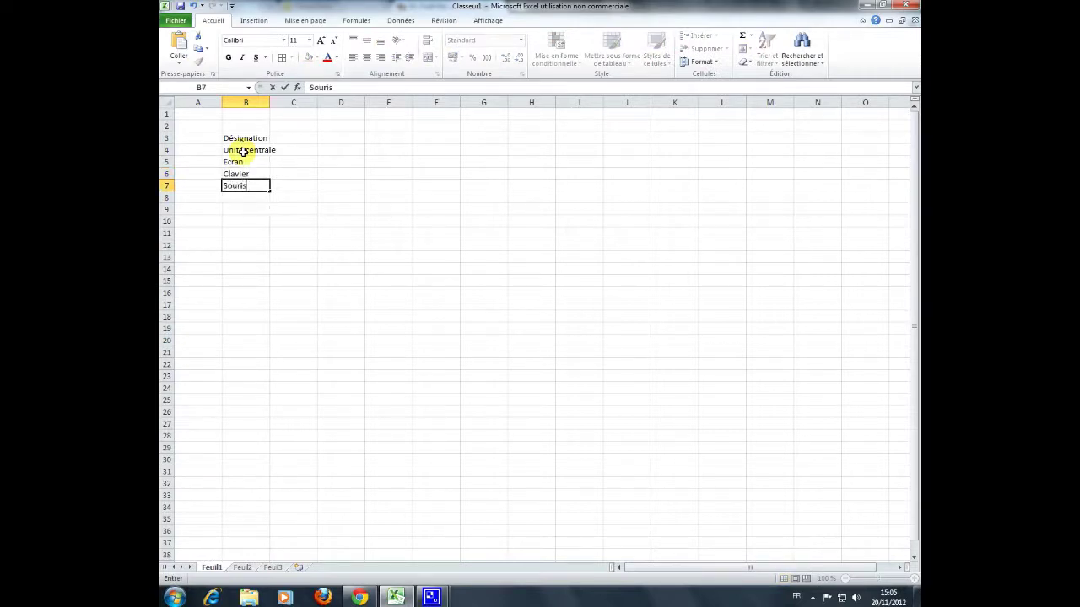
pyautogui.press('Return')
pyautogui.write('Enceinte')
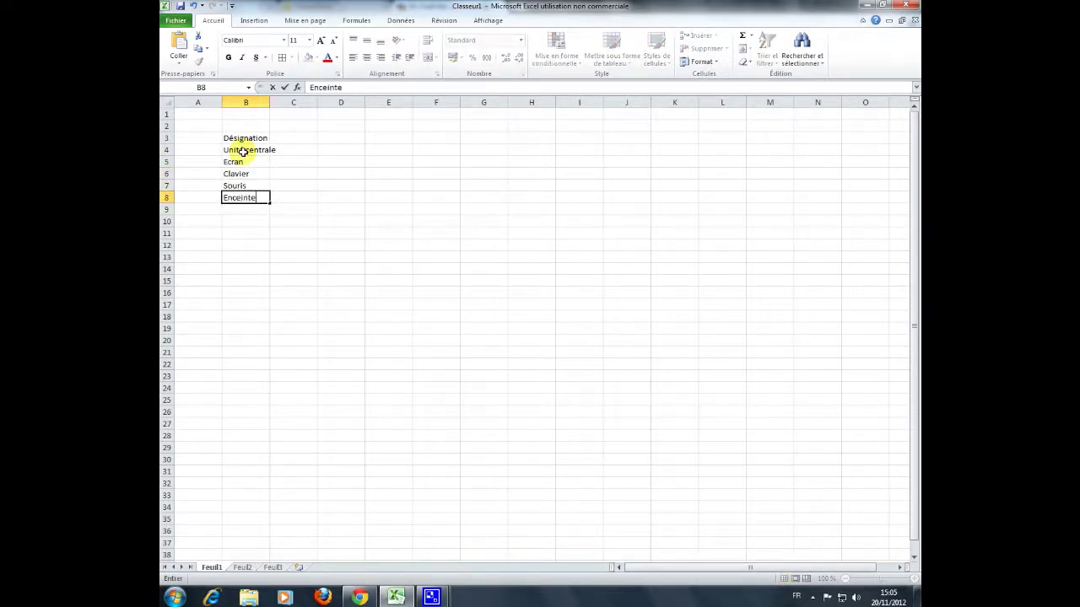
pyautogui.press('Return')
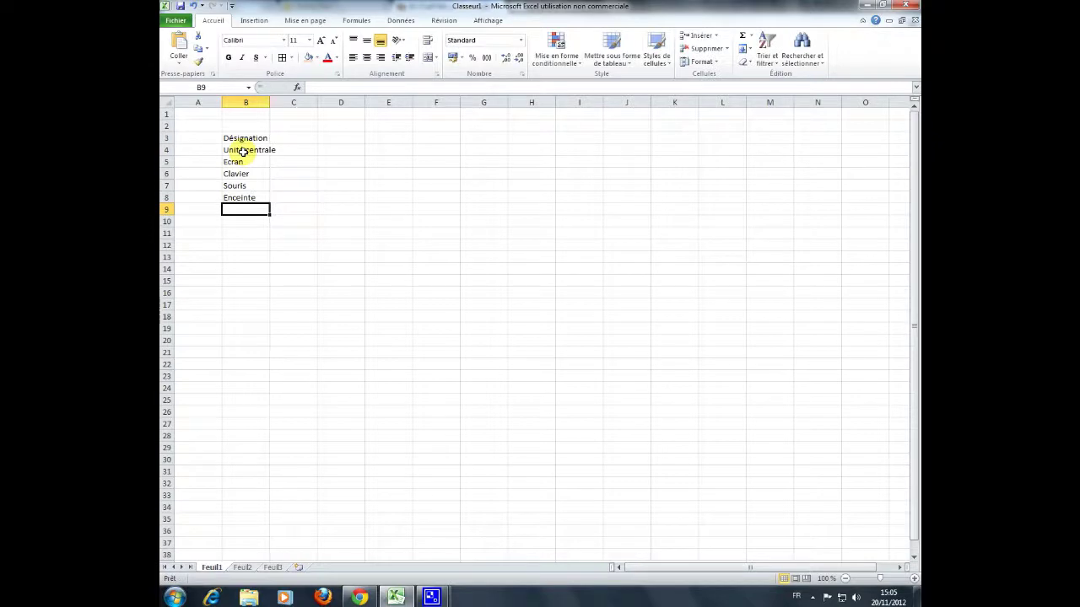
pyautogui.write('Windows')
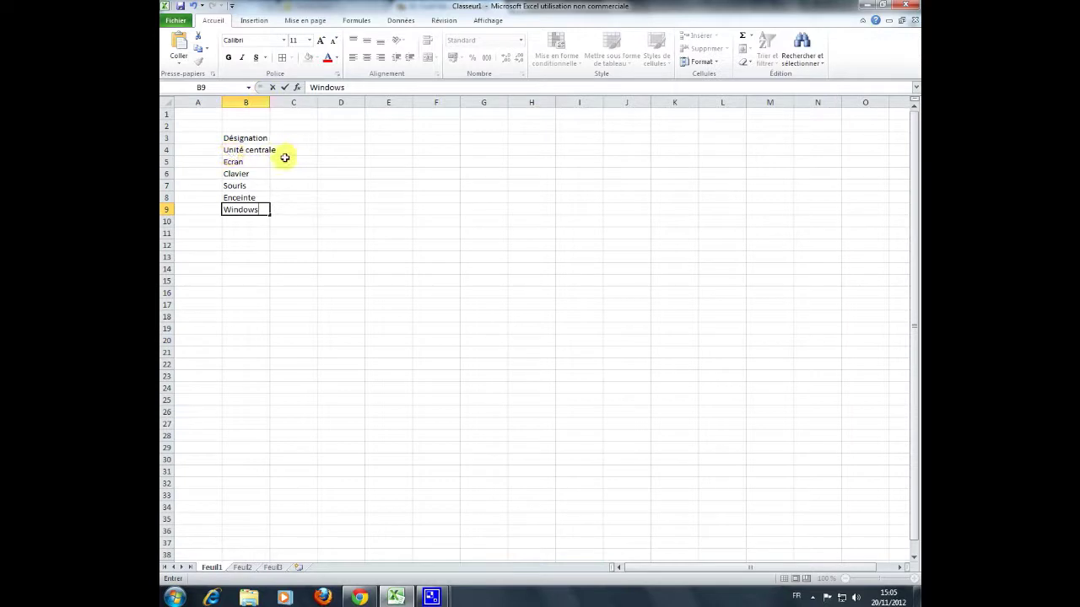
pyautogui.click(267, 102)
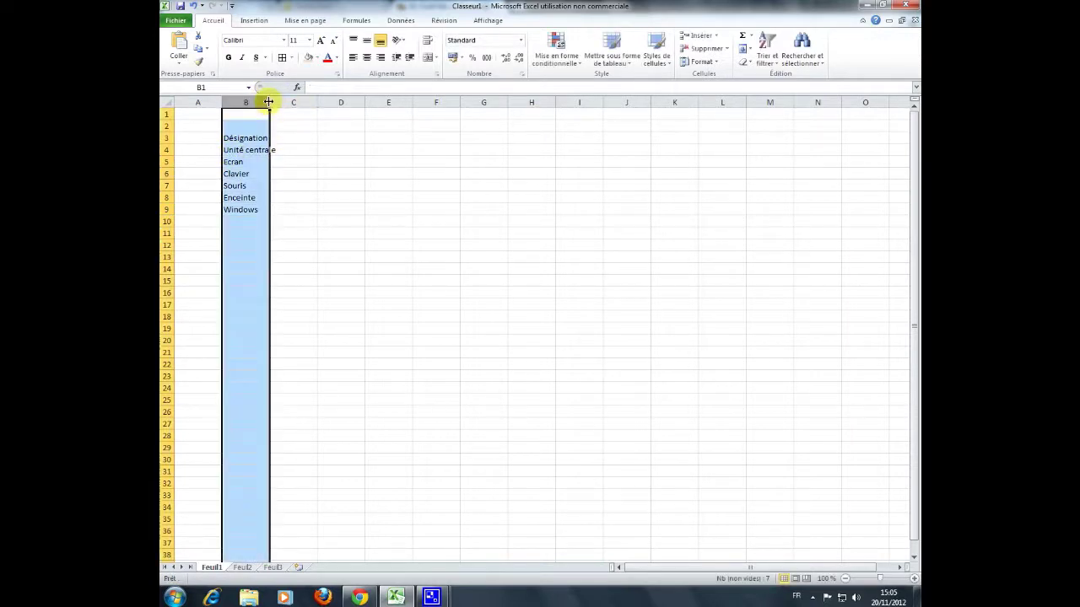
pyautogui.moveTo(268, 102); pyautogui.dragTo(290, 103)
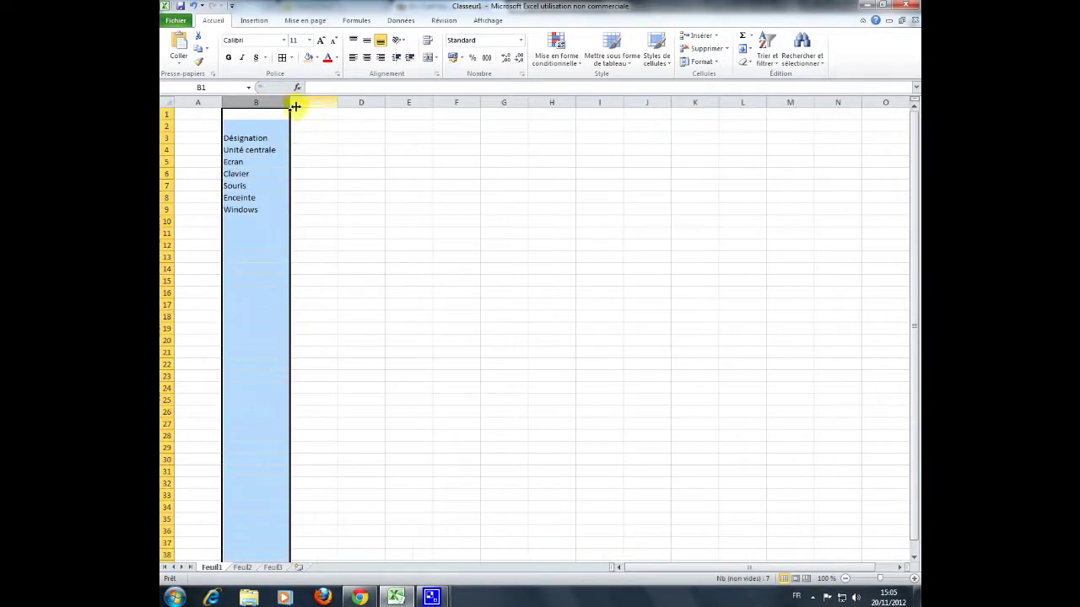
# Add the column headers "Quantité", "Prix unitaire" and "Total" in cells C3 to E3.
pyautogui.click(315, 135)
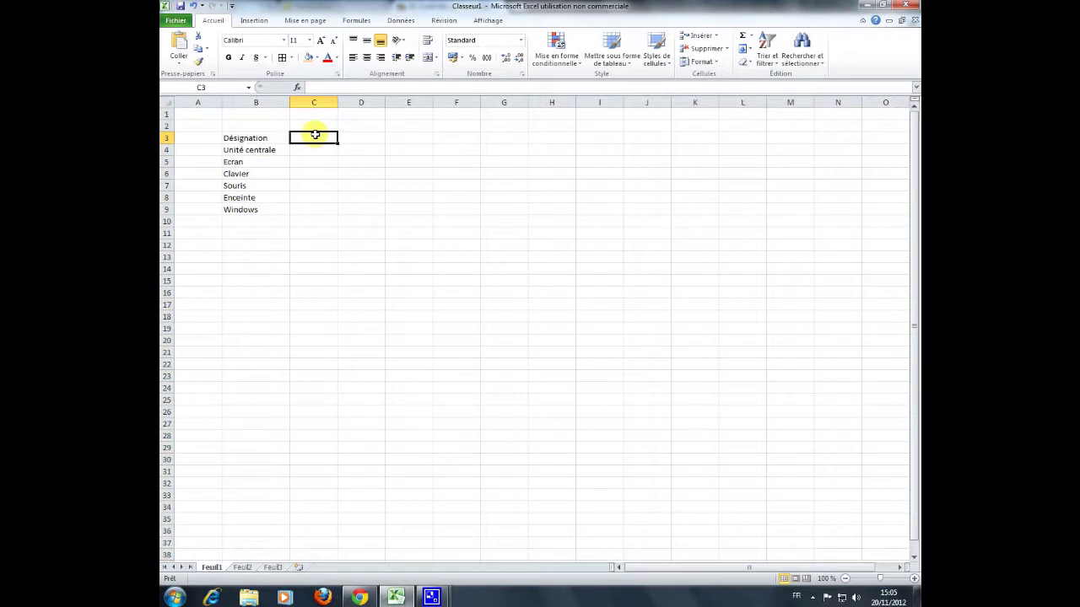
pyautogui.write('Quantité')
pyautogui.press('Tab')
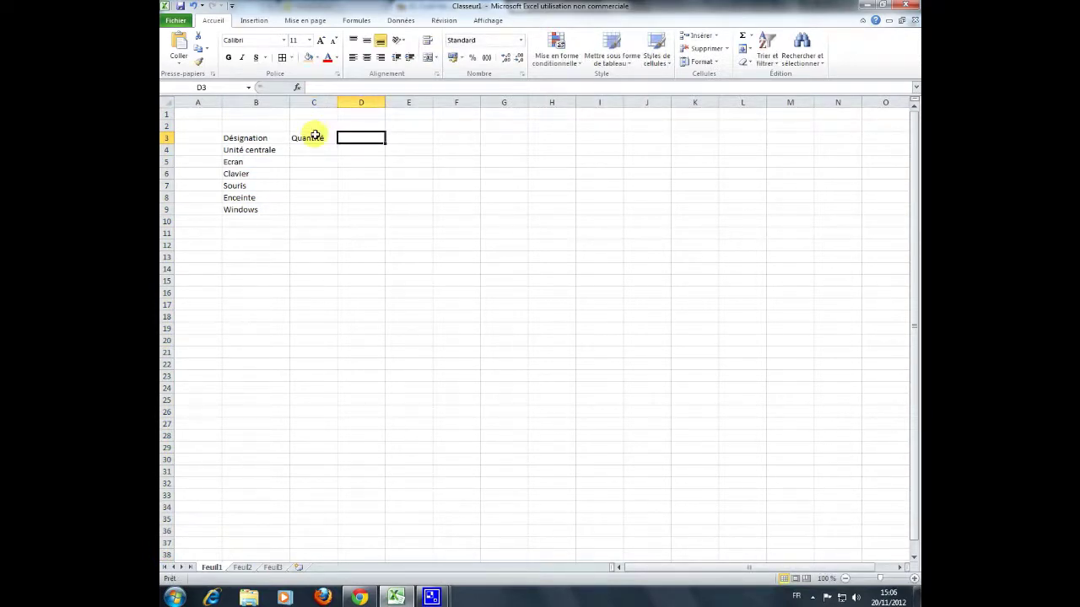
pyautogui.write('Prix unitaire')
pyautogui.press('Tab')
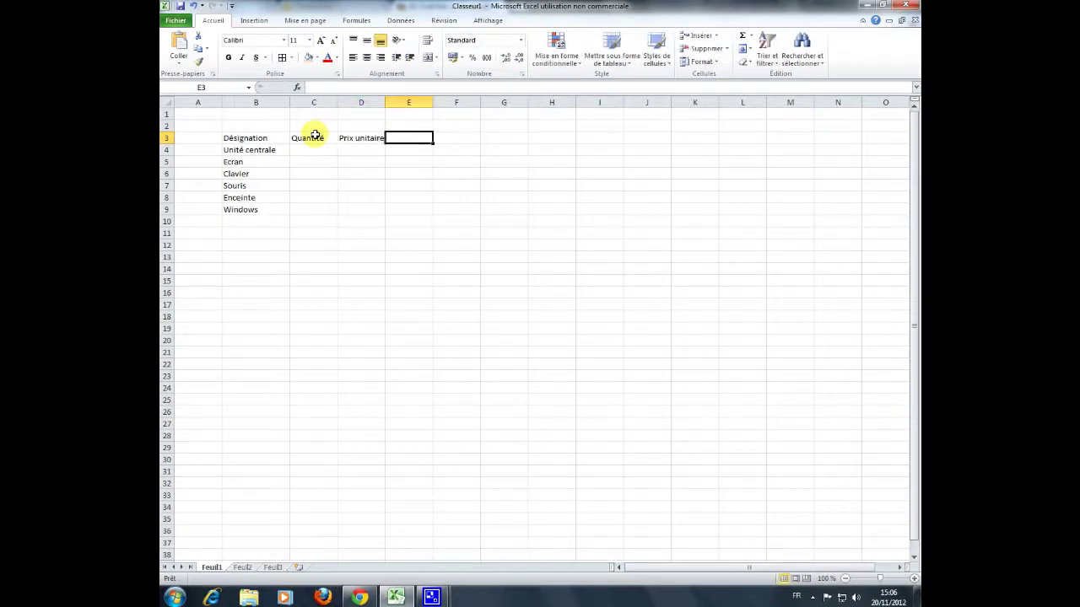
pyautogui.write('Total')
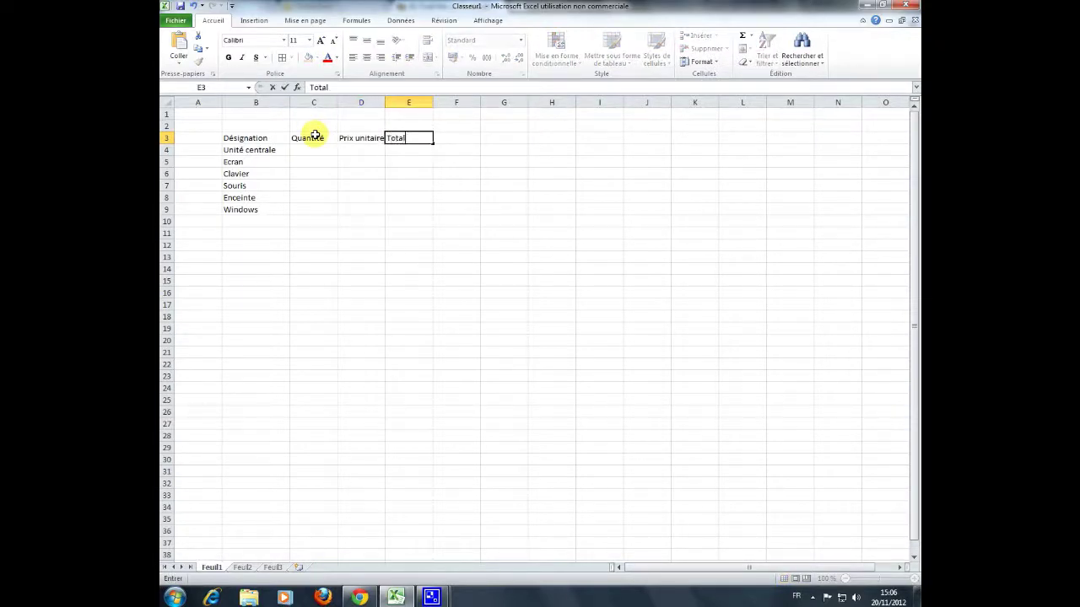
# Fill in the quantities 2, 3, 4, 5, 2 and 1 for the six items in cells C4 to C9.
pyautogui.click(317, 150)
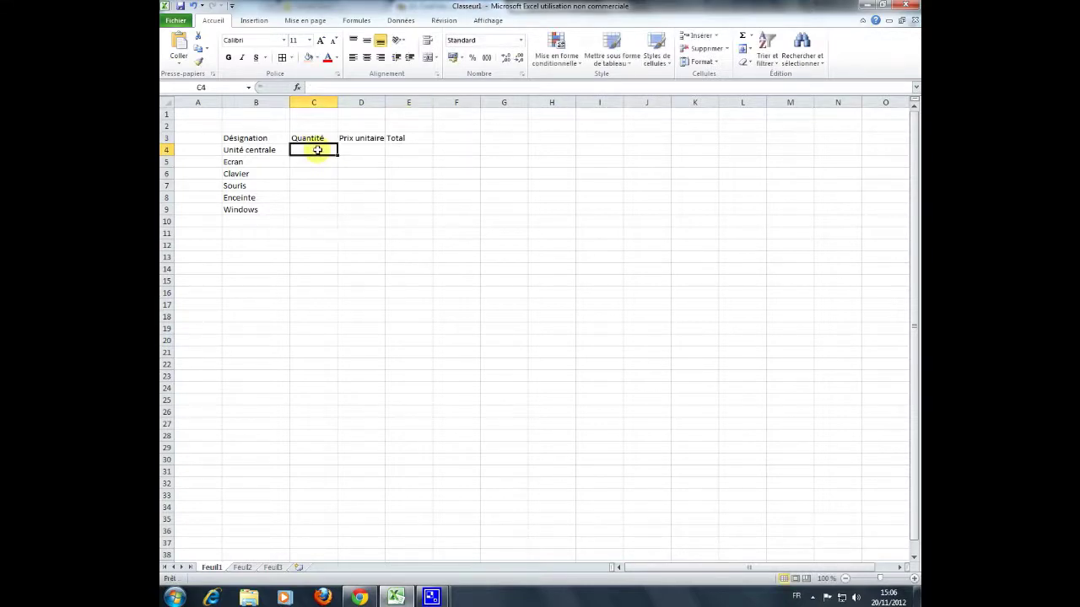
pyautogui.write('2')
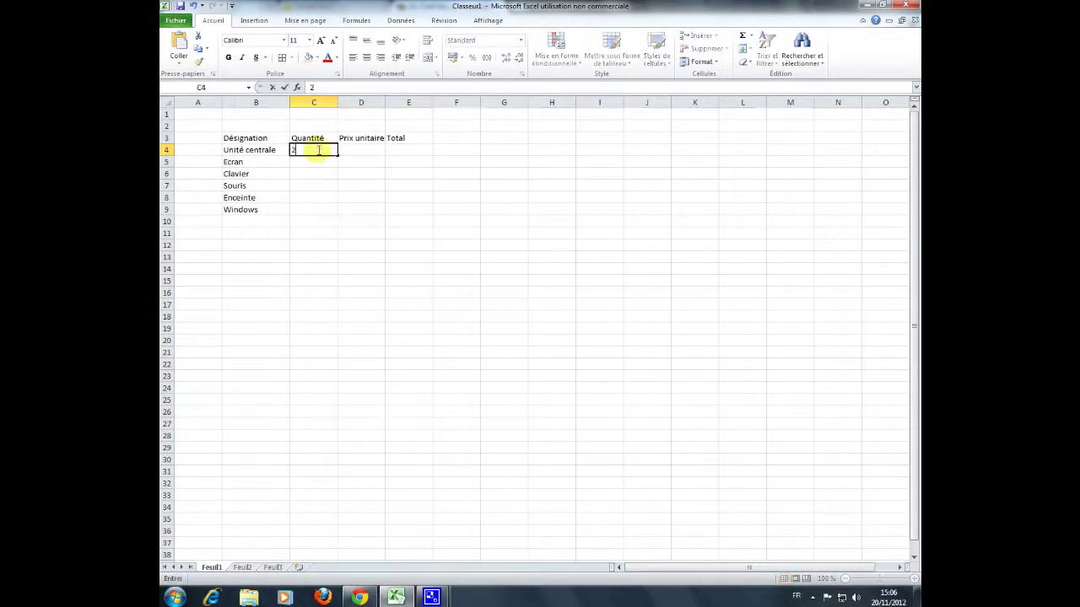
pyautogui.press('Return')
pyautogui.write('3')
pyautogui.press('Return')
pyautogui.write('4')
pyautogui.press('Return')
pyautogui.write('5')
pyautogui.press('Return')
pyautogui.write('2')
pyautogui.press('Return')
pyautogui.write('1')
pyautogui.press('Return')
pyautogui.write('3')
pyautogui.press('Escape')
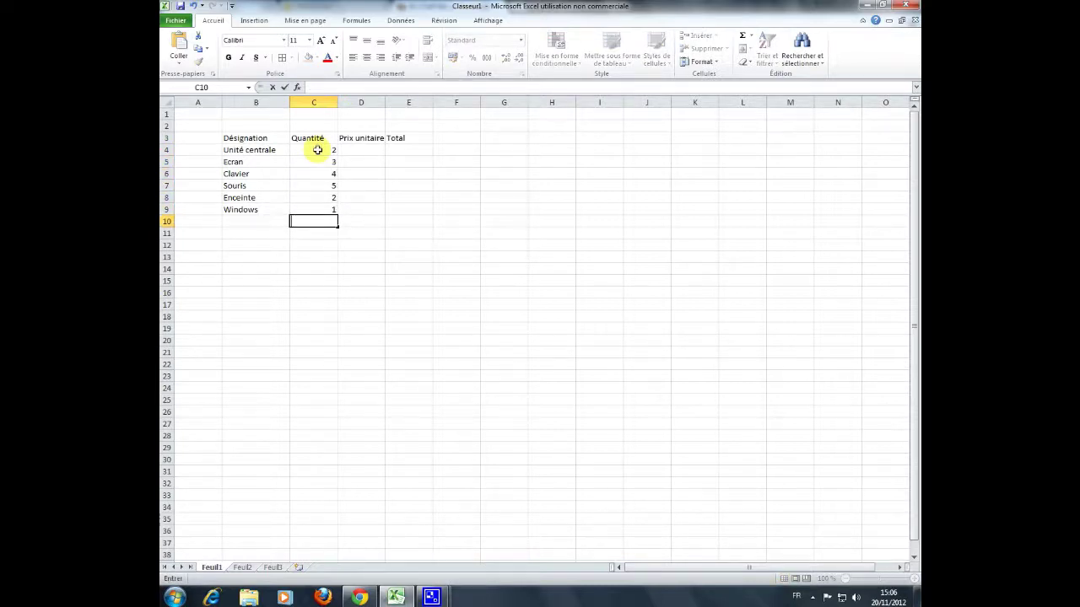
# Fill in the unit prices 500, 152, 16, 10, 20 and 150 in cells D4 to D9.
pyautogui.click(349, 149)
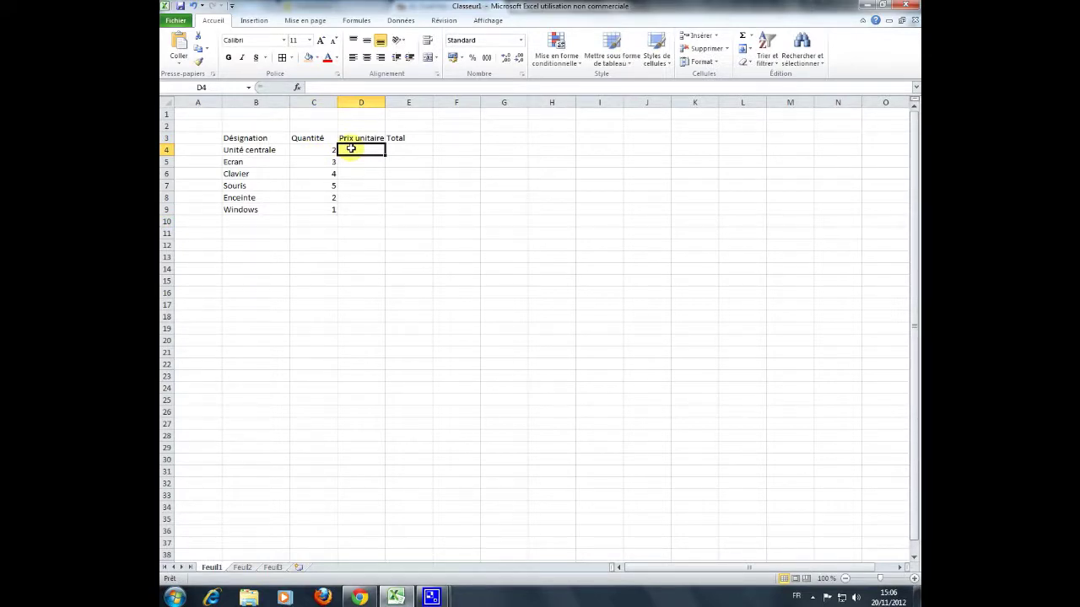
pyautogui.write('500')
pyautogui.press('Return')
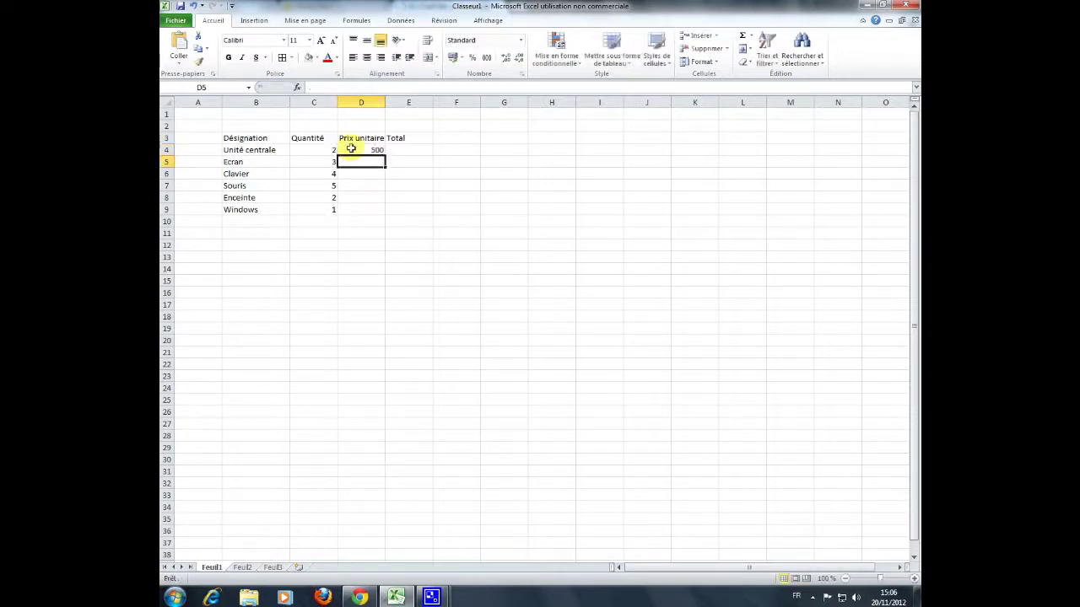
pyautogui.write('152')
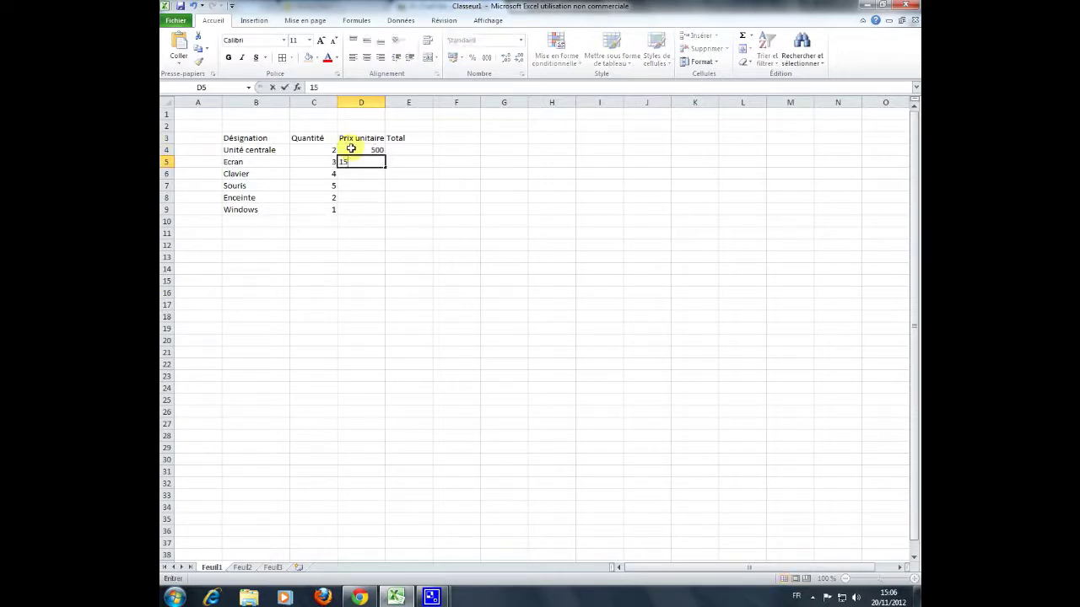
pyautogui.press('Return')
pyautogui.write('16')
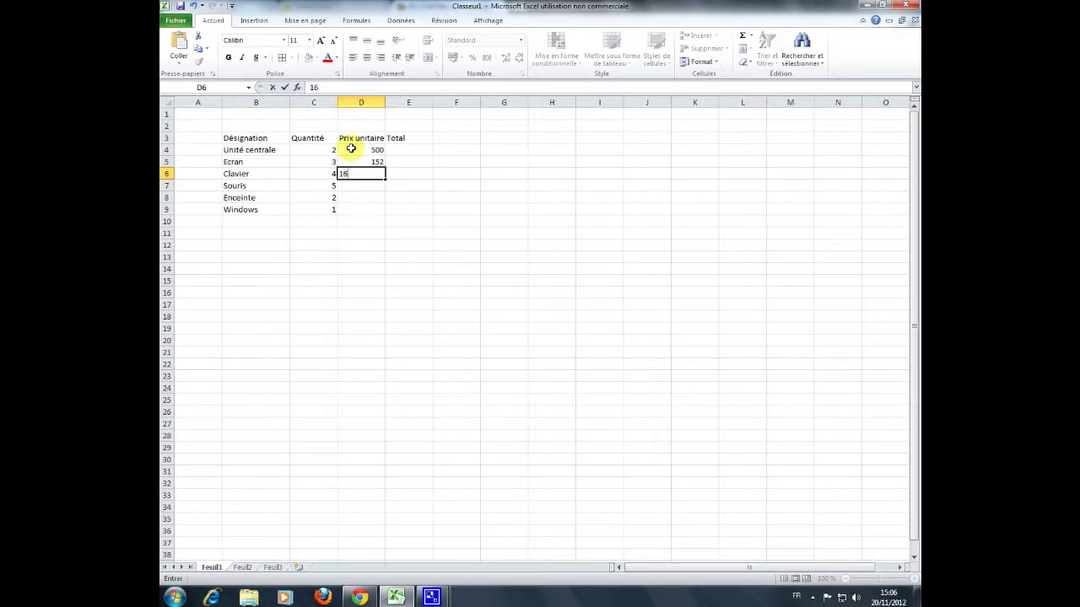
pyautogui.press('Return')
pyautogui.write('10')
pyautogui.press('Return')
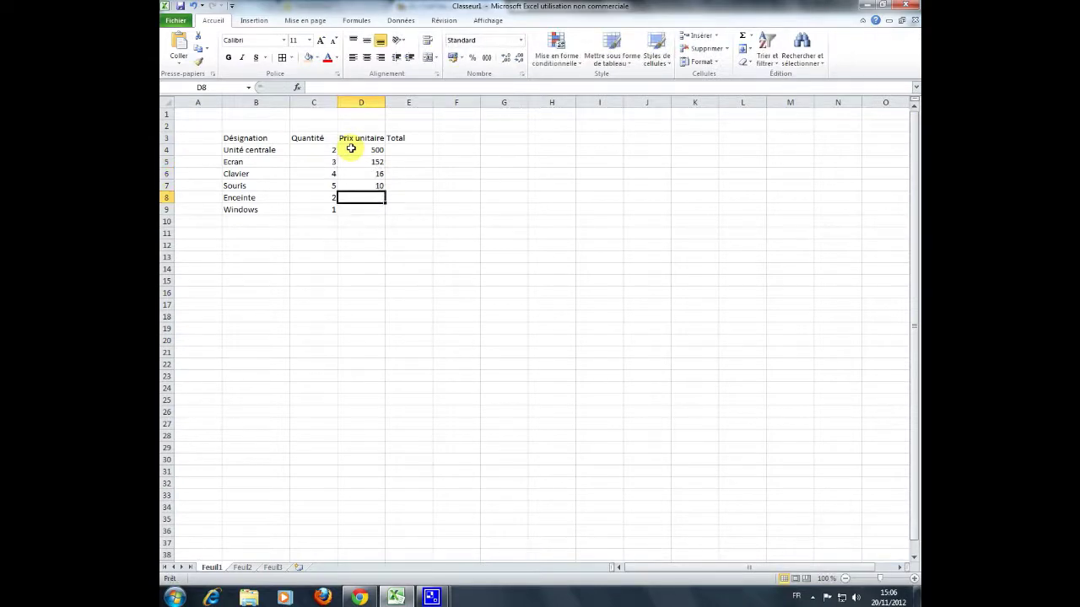
pyautogui.write('20')
pyautogui.press('Return')
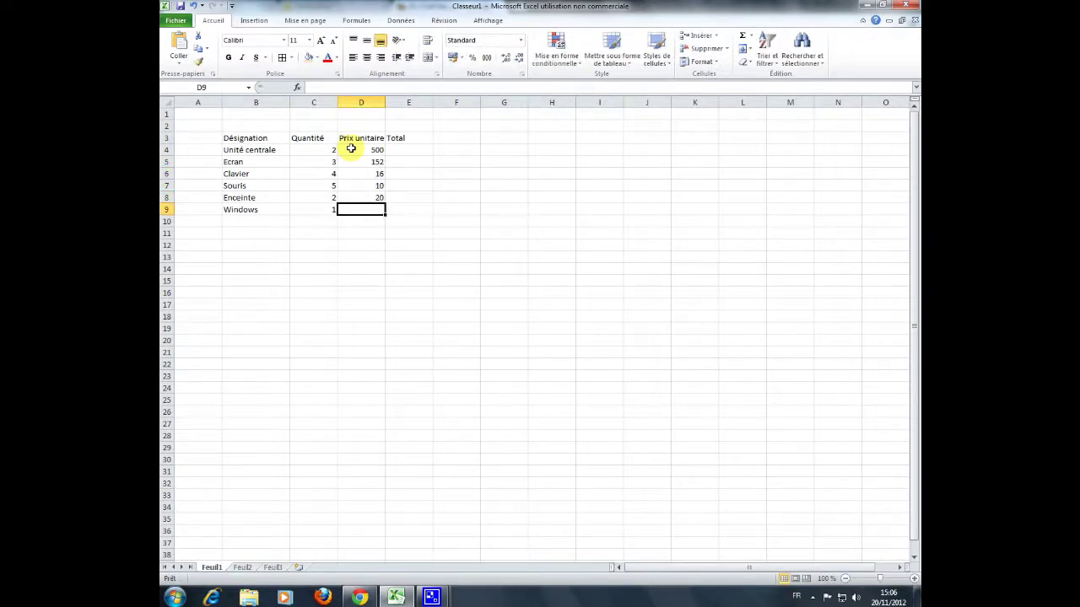
pyautogui.write('150')
pyautogui.press('Return')
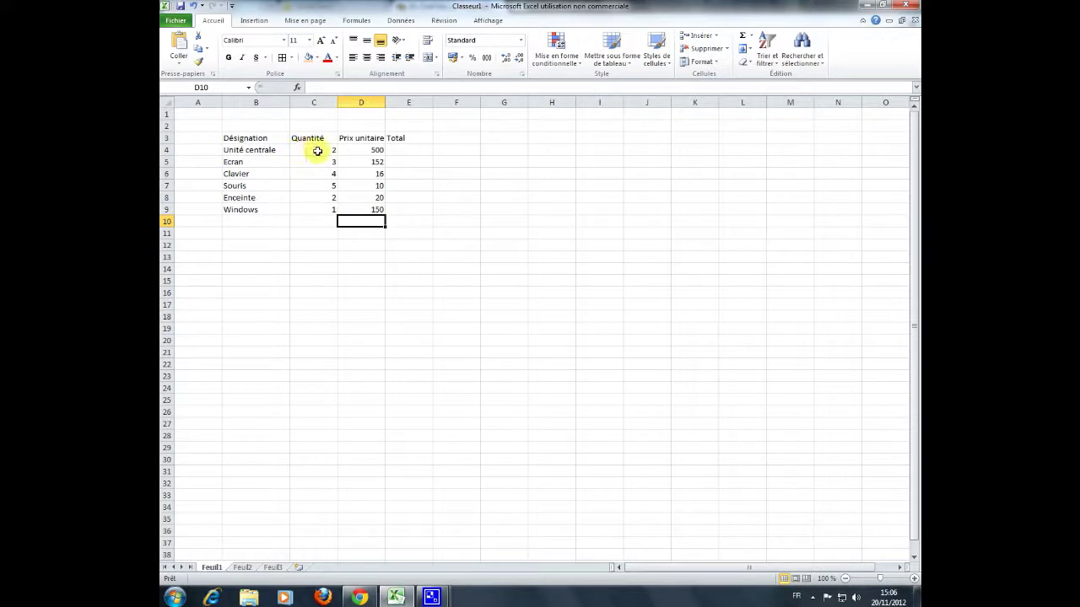
# Calculate the first item's total in E4 with =C4*D4 and copy the formula down to E9.
pyautogui.click(420, 151)
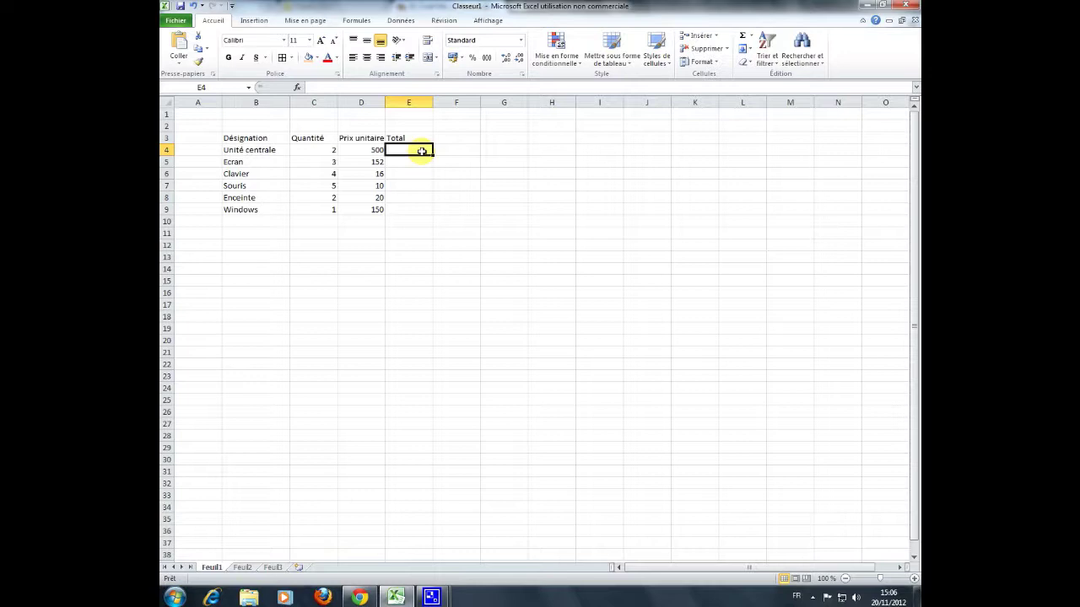
pyautogui.write('=')
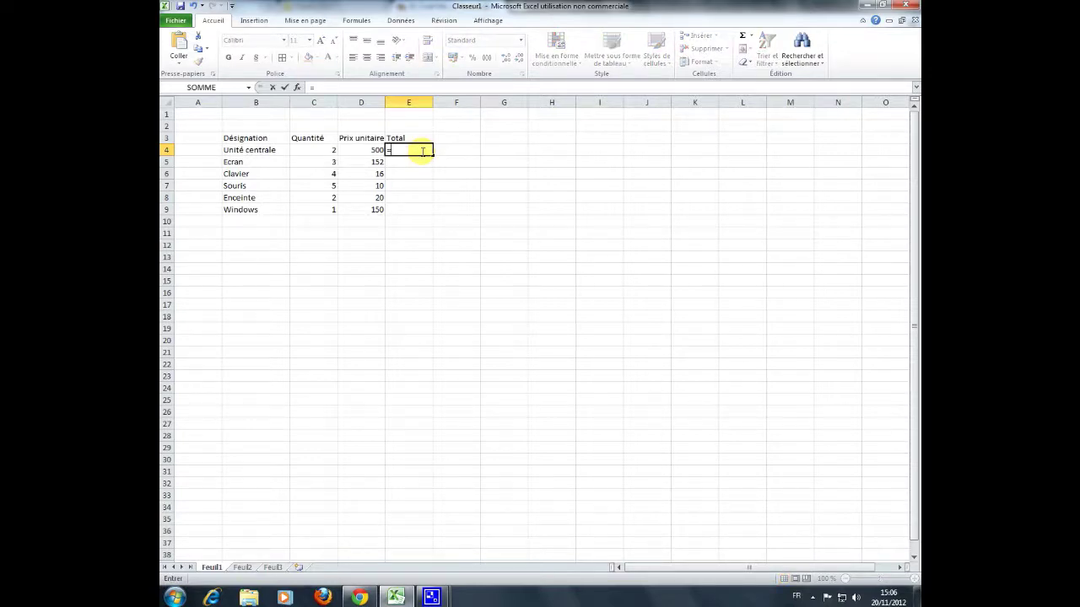
pyautogui.click(310, 150)
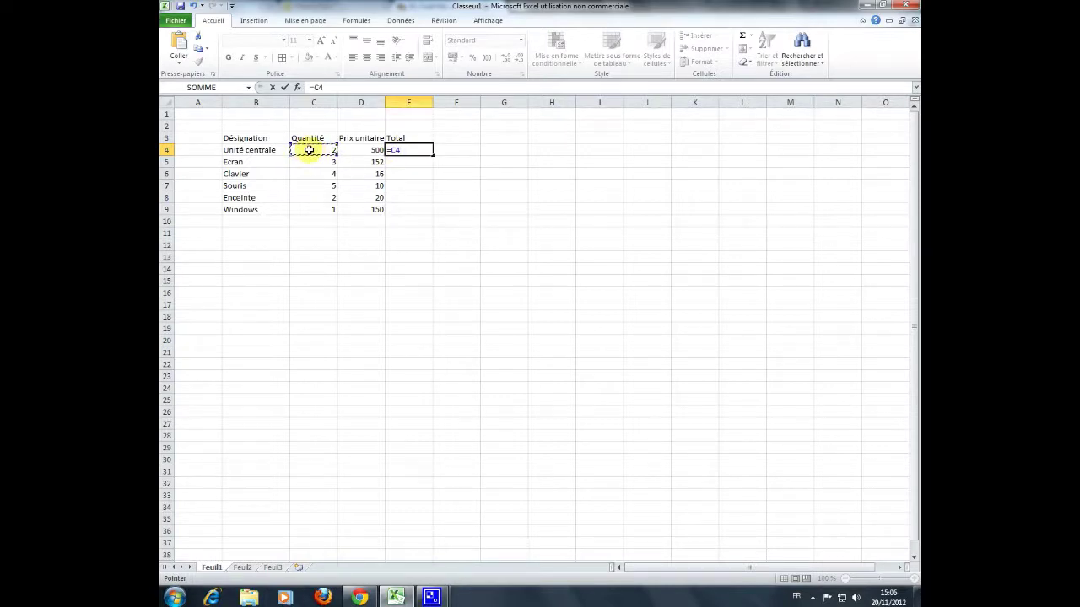
pyautogui.write('*')
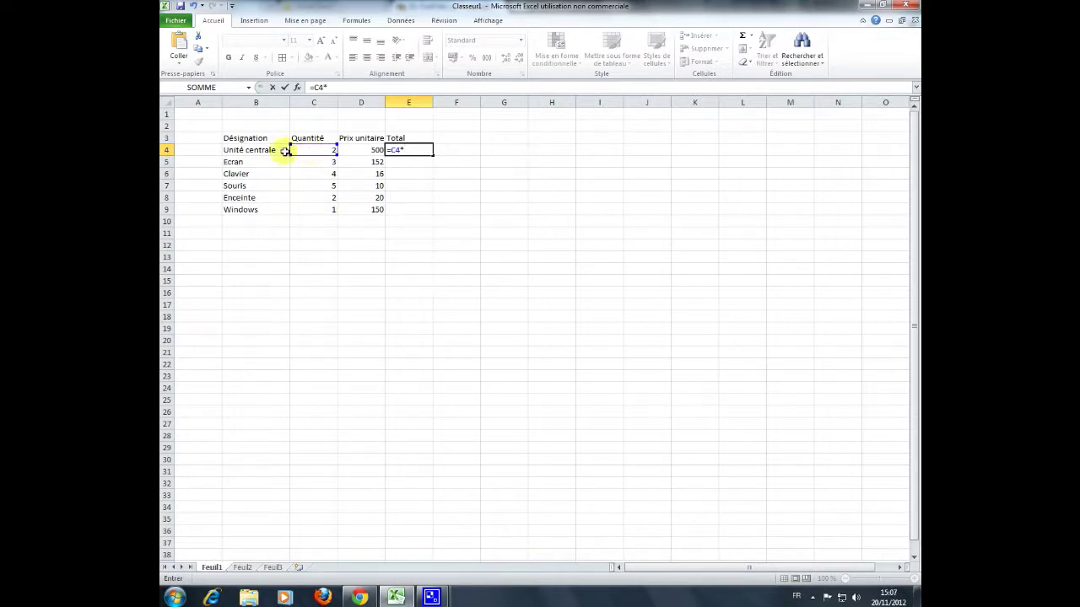
pyautogui.click(369, 150)
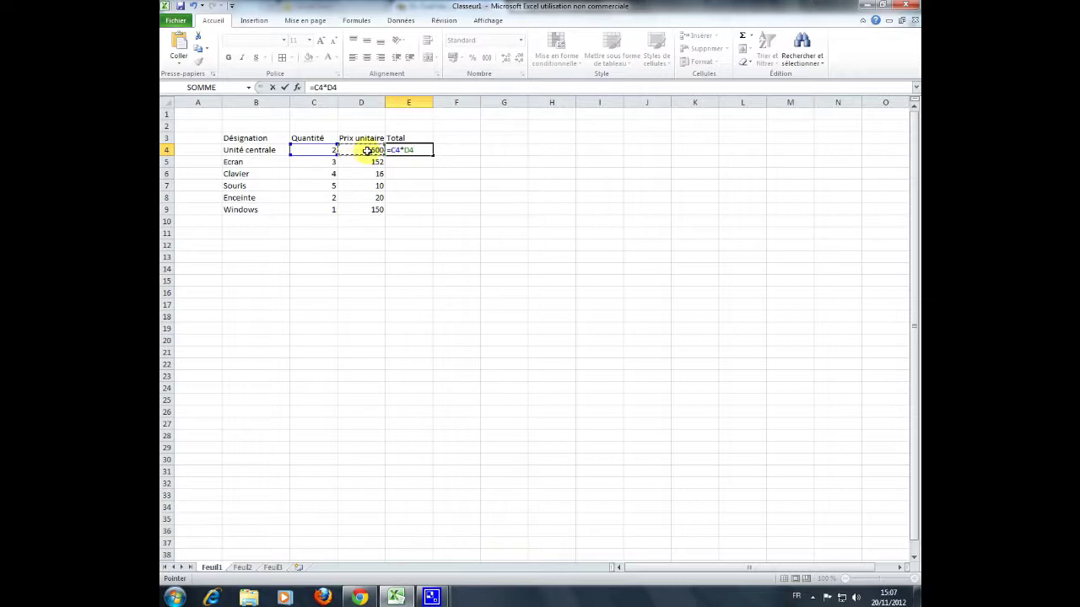
pyautogui.press('Return')
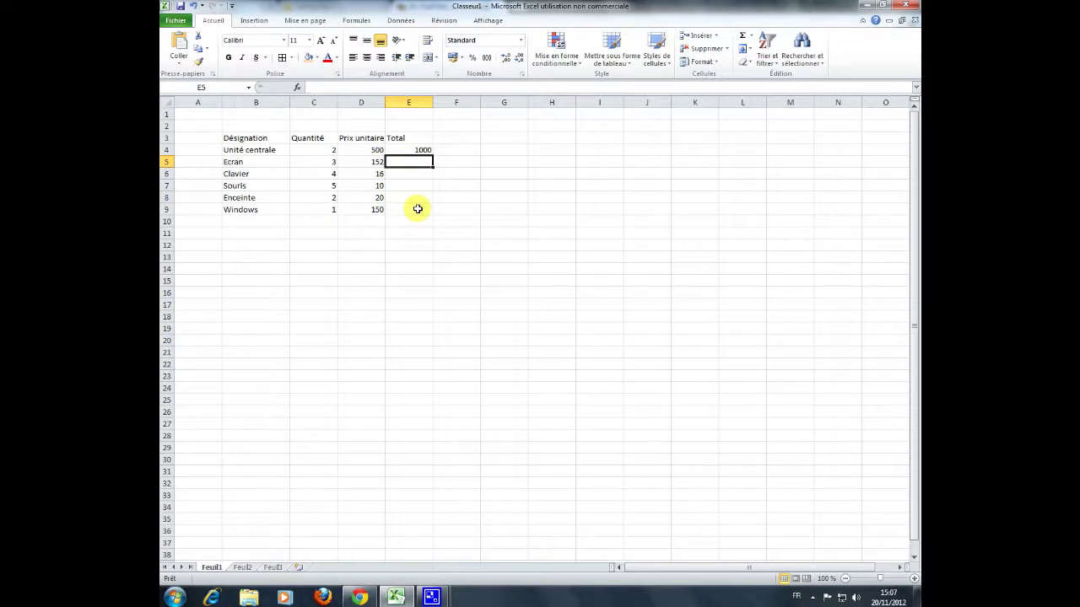
pyautogui.click(419, 150)
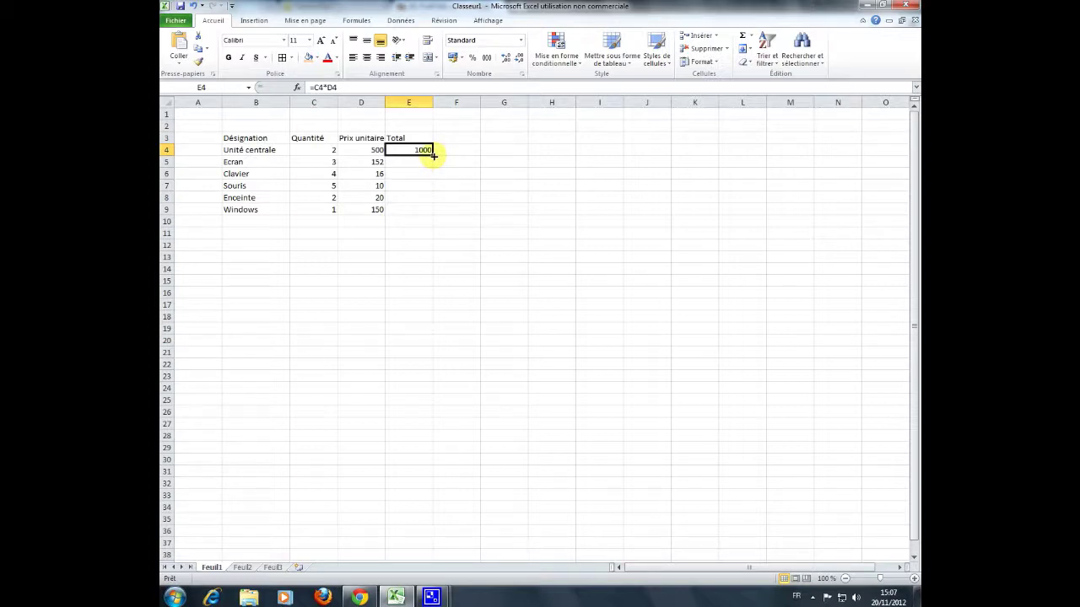
pyautogui.moveTo(433, 155); pyautogui.dragTo(430, 218)
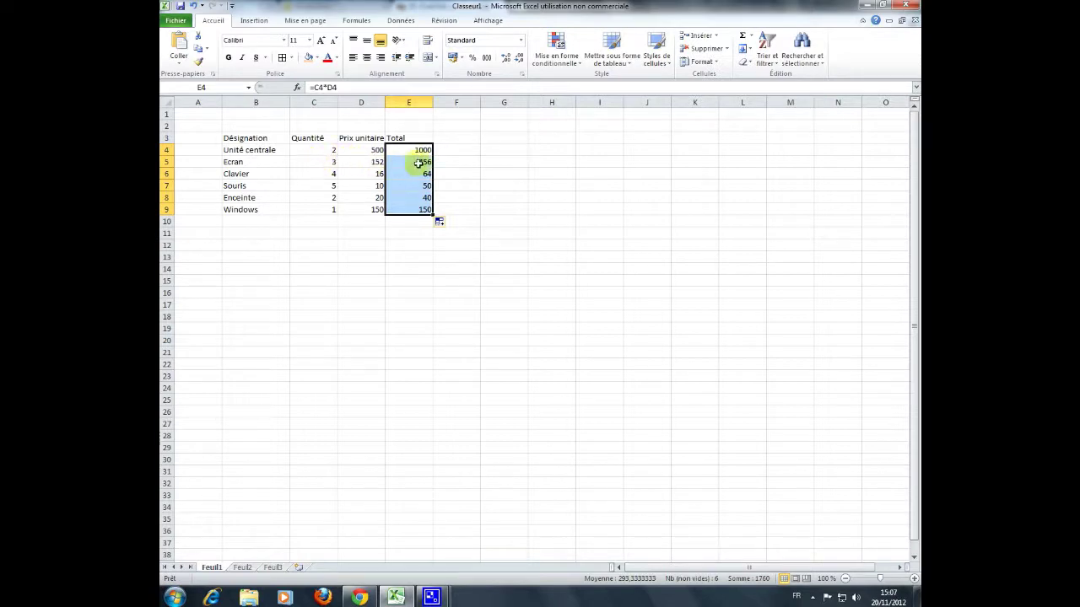
# Label cell D11 "Total" and calculate the grand total in E11 with =SOMME(E4:E9).
pyautogui.click(361, 234)
pyautogui.write('T')
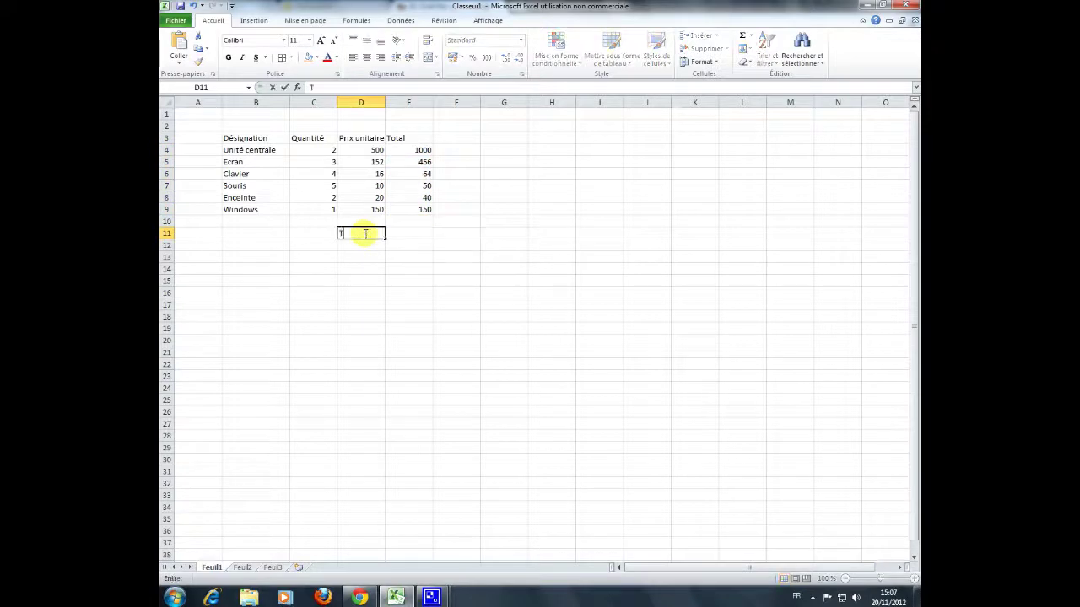
pyautogui.write('otal')
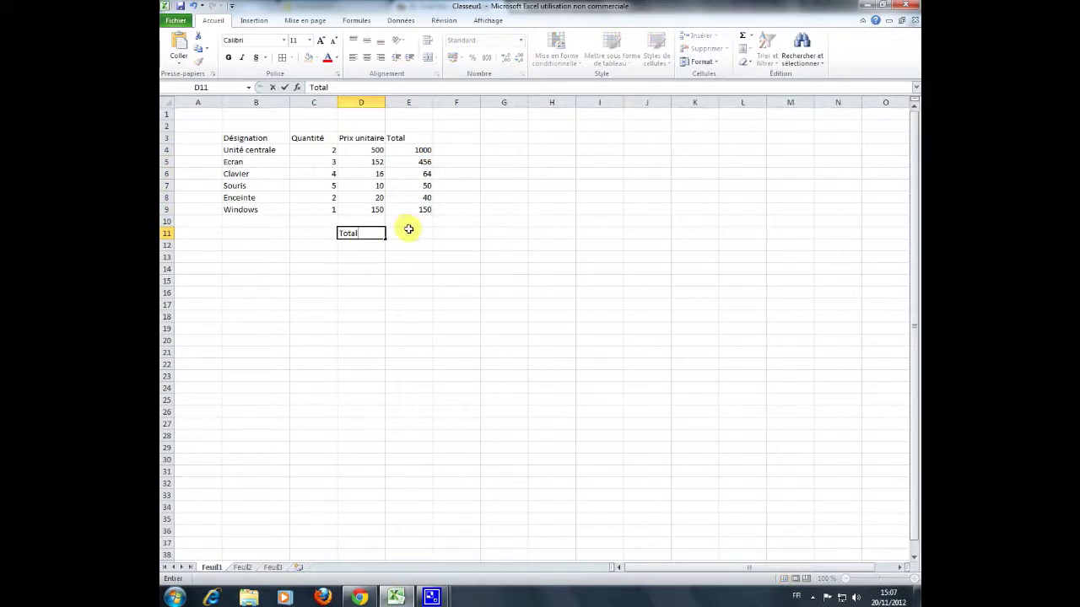
pyautogui.click(409, 231)
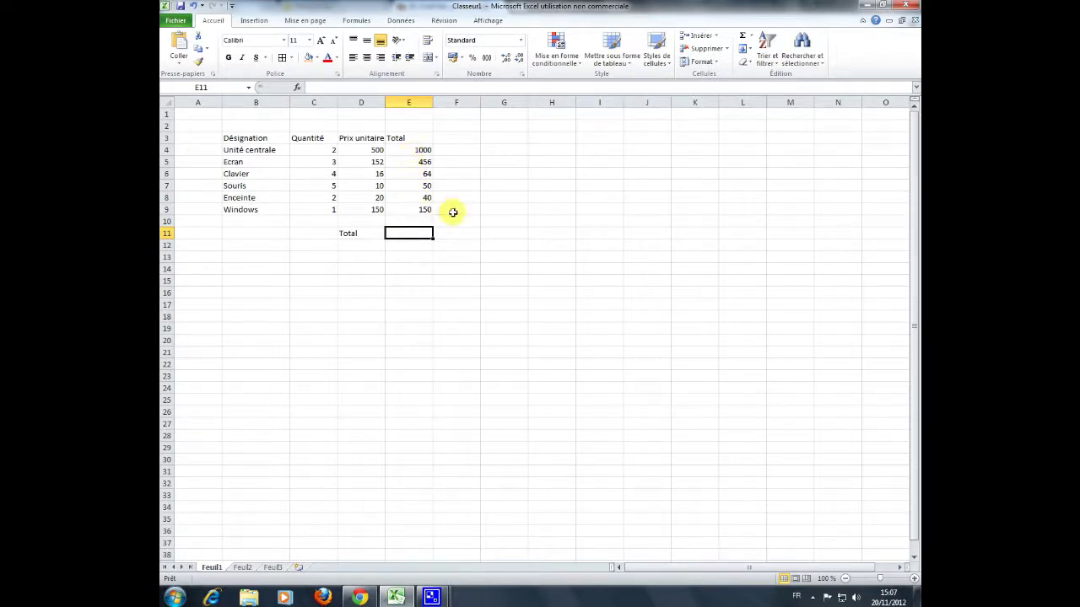
pyautogui.click(744, 38)
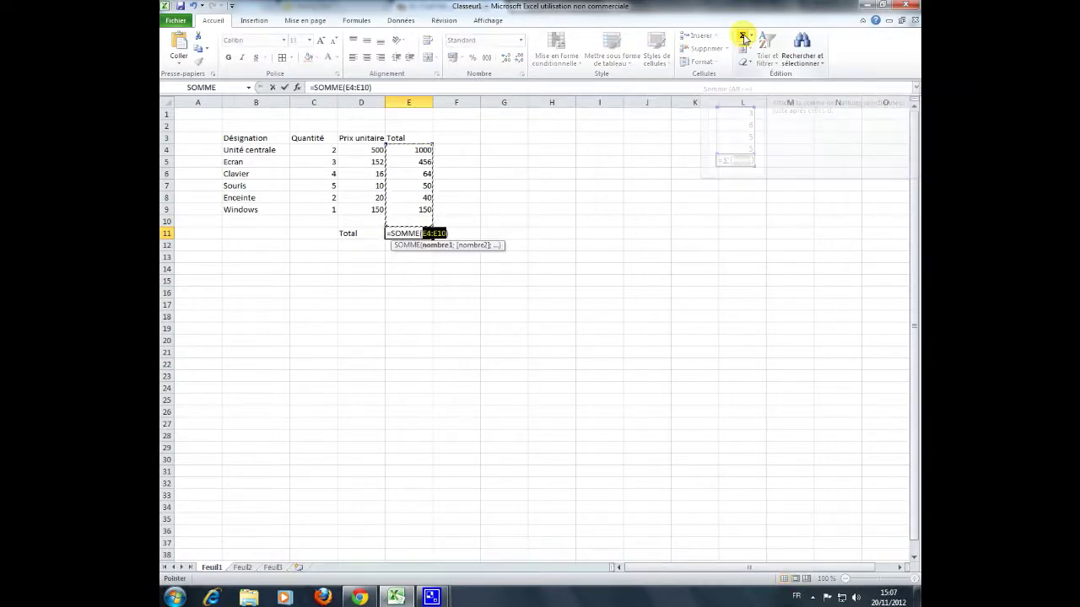
pyautogui.click(401, 151)
pyautogui.moveTo(402, 151); pyautogui.dragTo(414, 210)
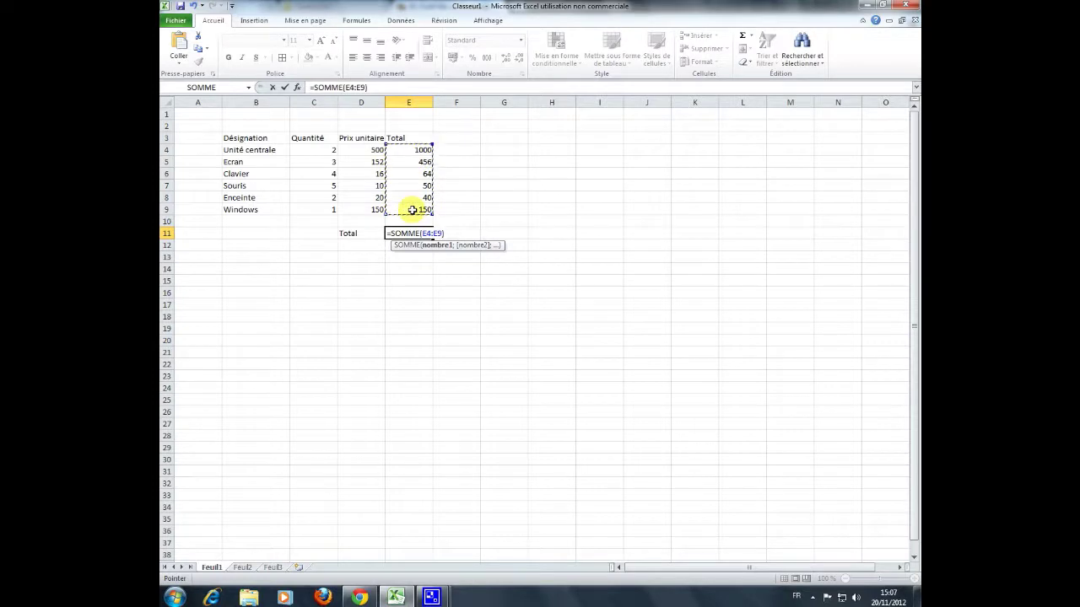
pyautogui.press('Return')
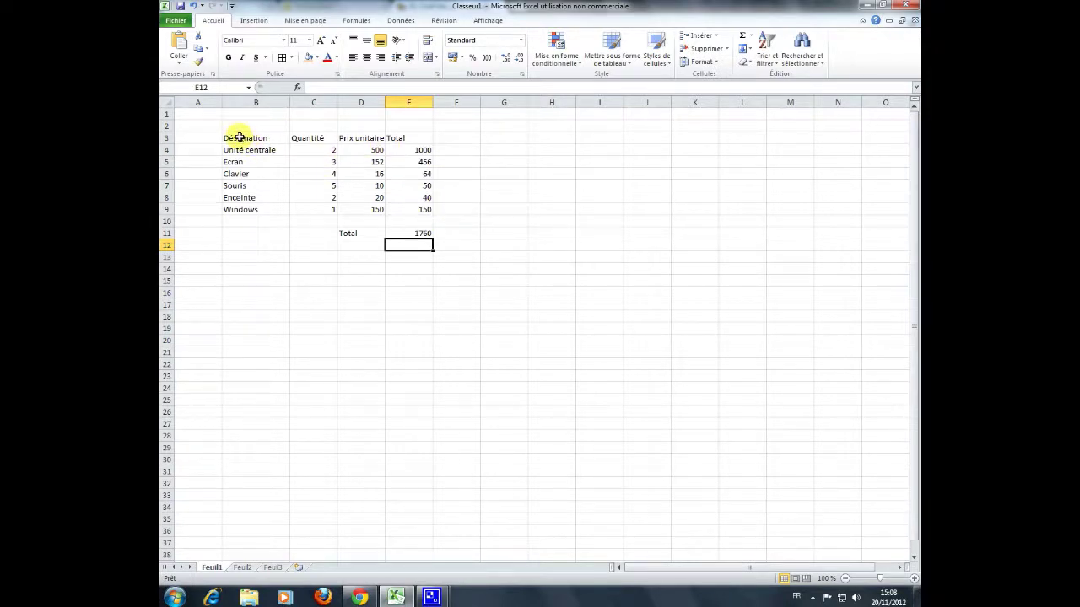
# Apply all borders to the table in B3:E9 and to the grand total cells D11:E11.
pyautogui.moveTo(240, 138); pyautogui.dragTo(406, 209)
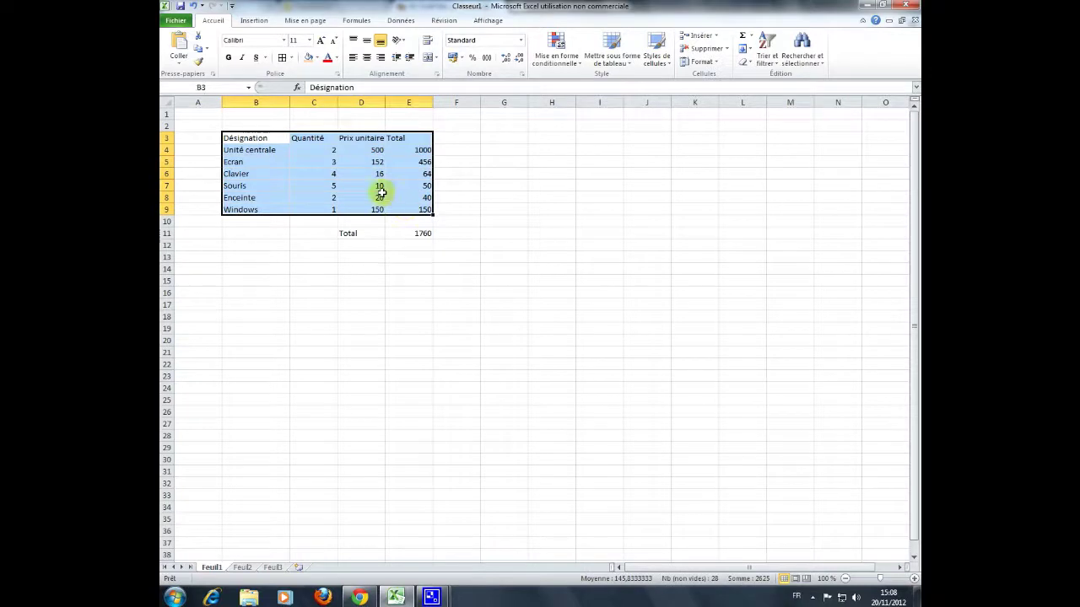
pyautogui.click(292, 59)
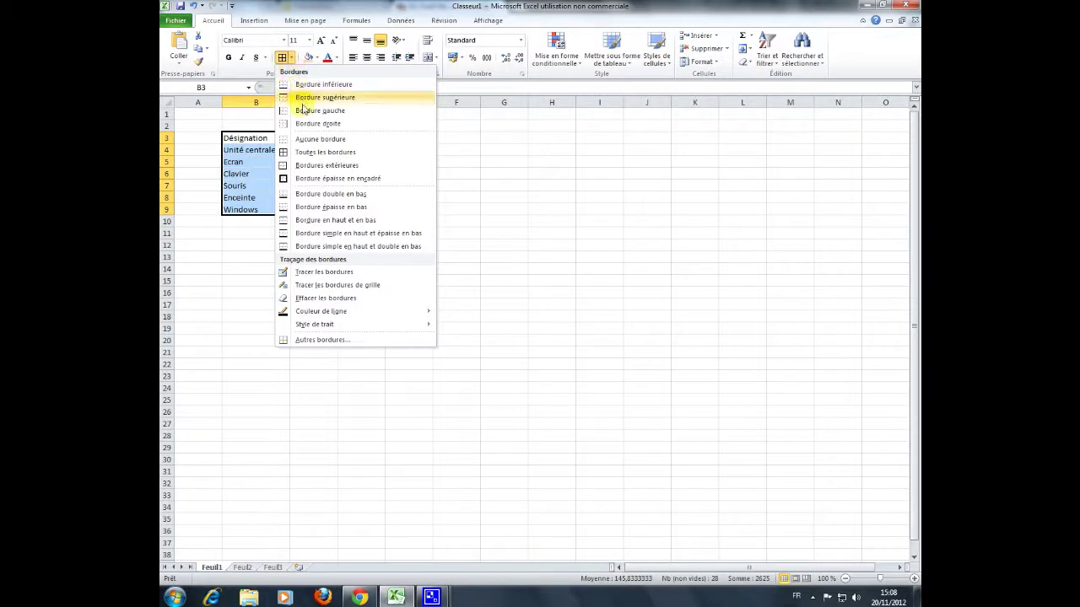
pyautogui.click(306, 153)
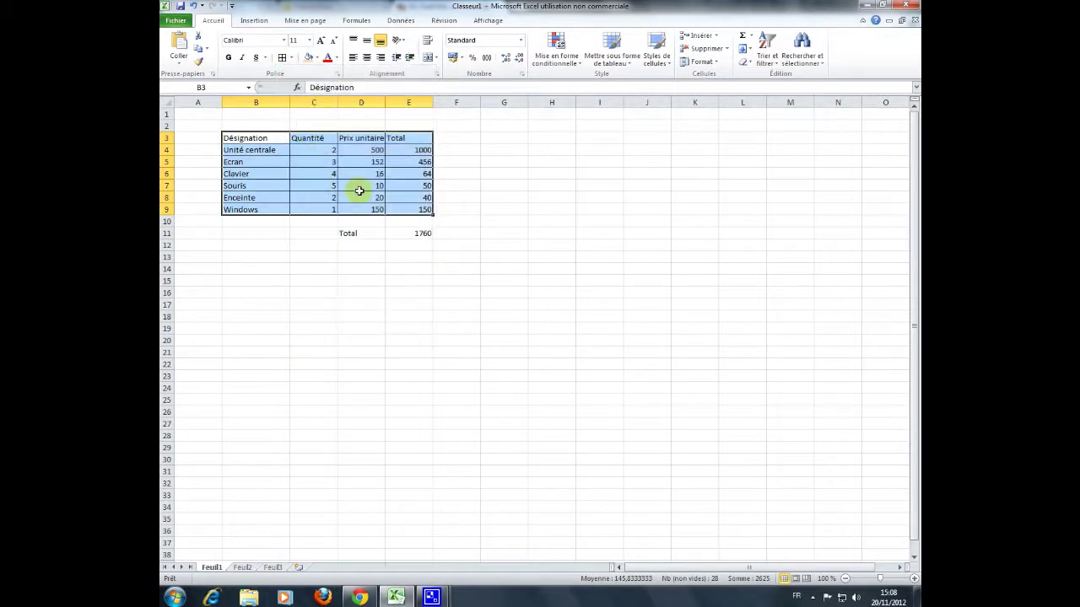
pyautogui.moveTo(356, 233); pyautogui.dragTo(410, 233)
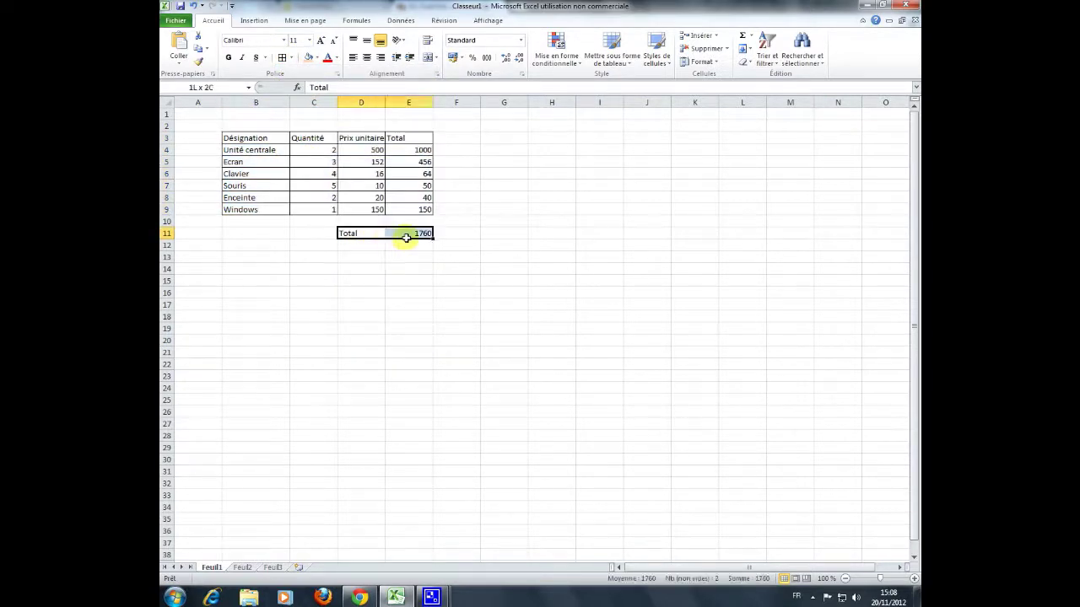
pyautogui.click(289, 58)
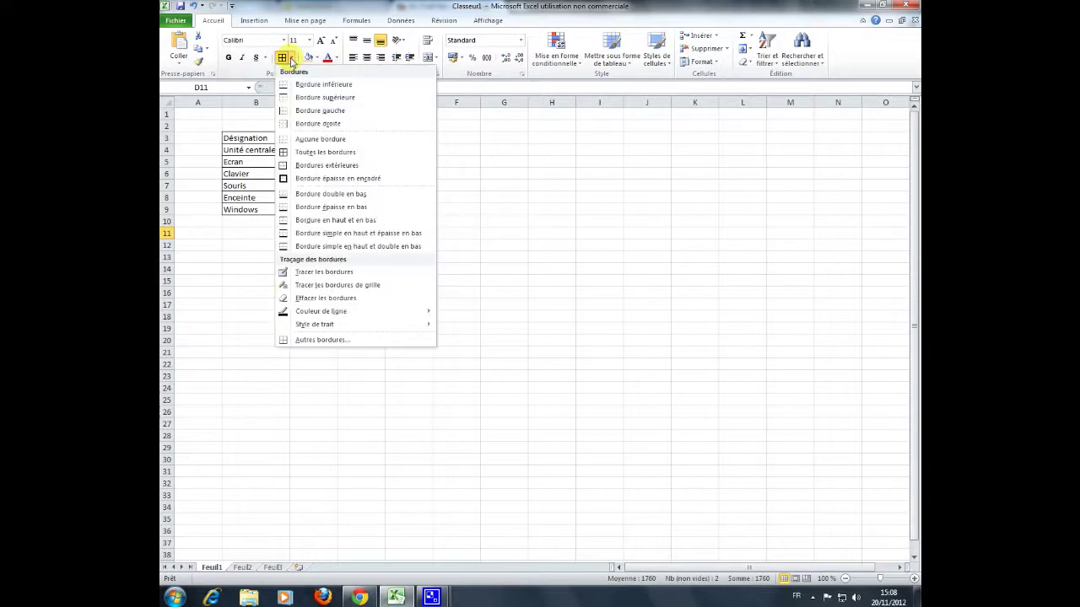
pyautogui.click(306, 153)
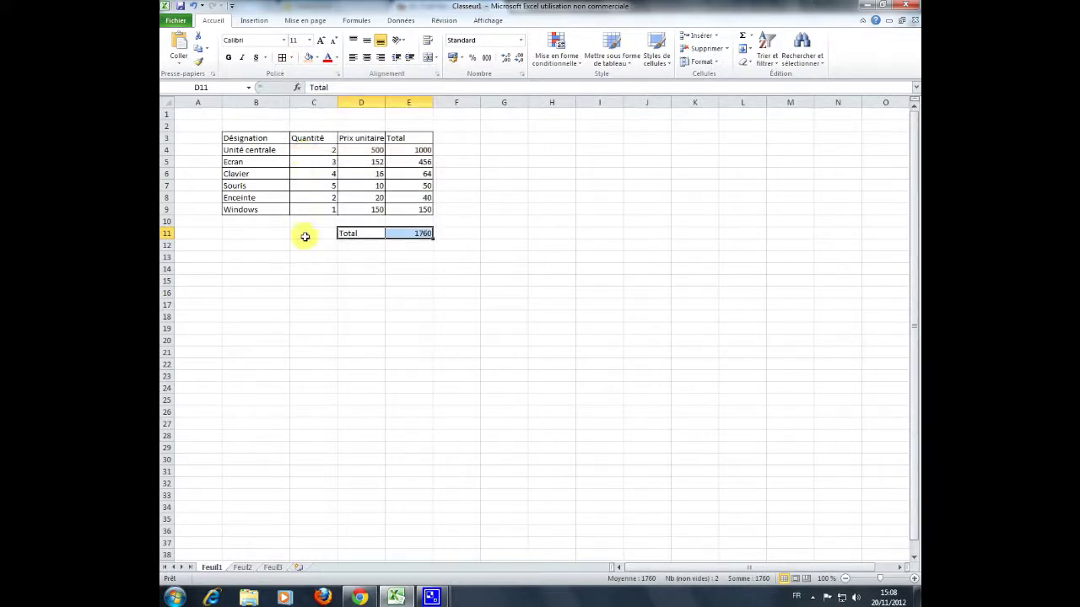
# Fill the item column B3:B9, the headers C3:E3 and the "Total" label in D11 with the standard orange colour.
pyautogui.moveTo(258, 137); pyautogui.dragTo(262, 209)
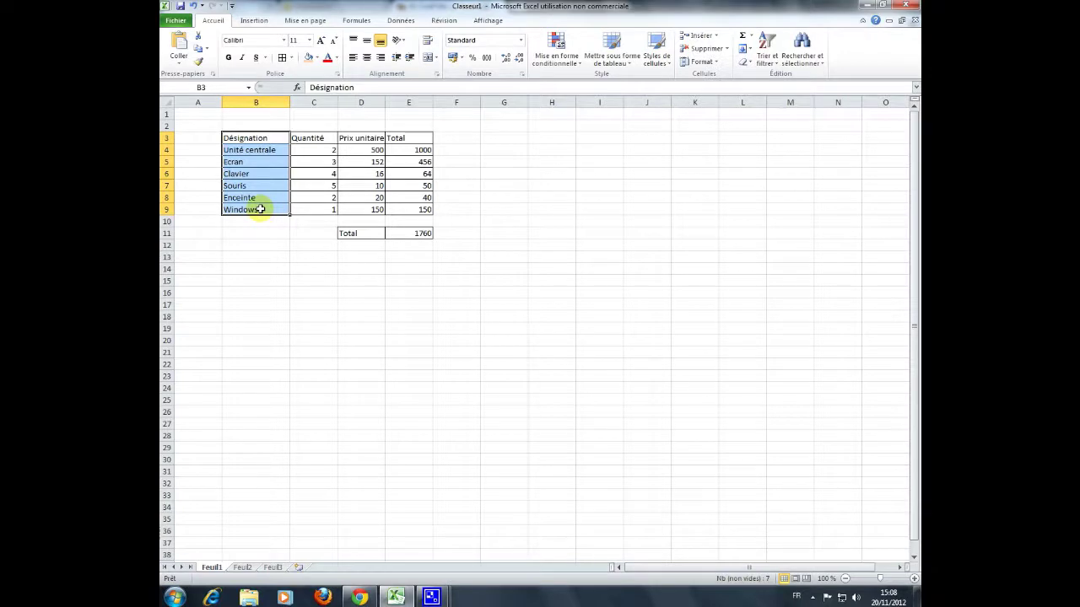
pyautogui.click(319, 58)
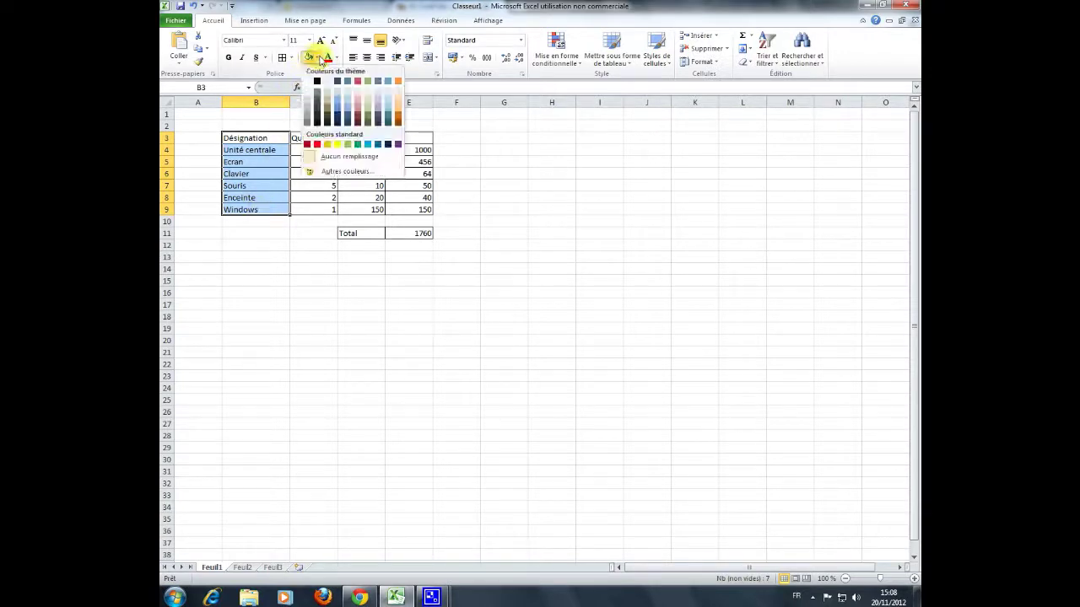
pyautogui.click(328, 145)
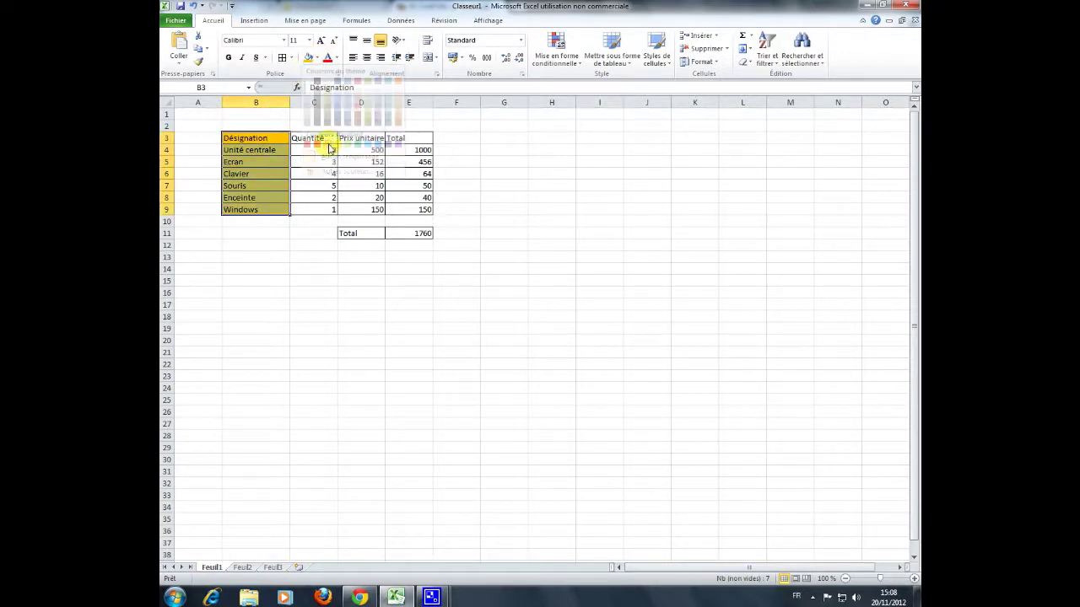
pyautogui.moveTo(309, 138); pyautogui.dragTo(410, 139)
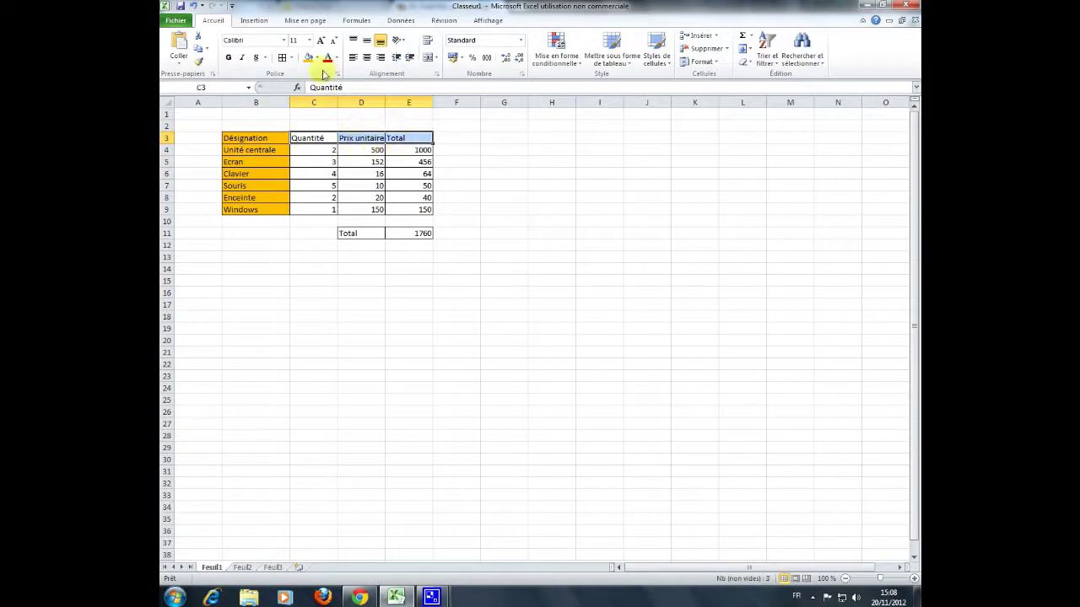
pyautogui.click(308, 56)
pyautogui.click(356, 232)
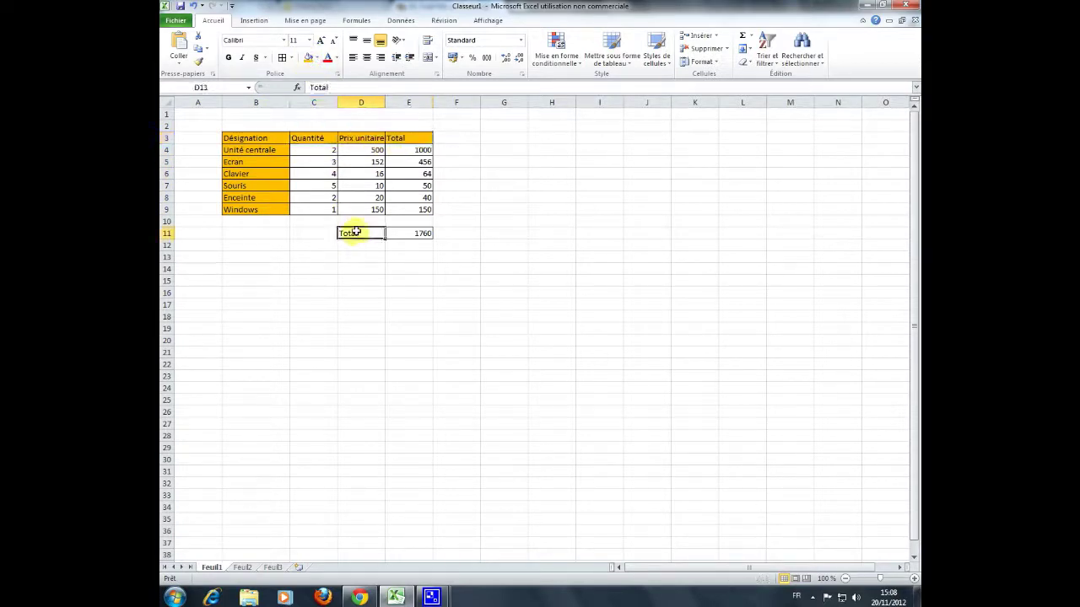
pyautogui.click(308, 56)
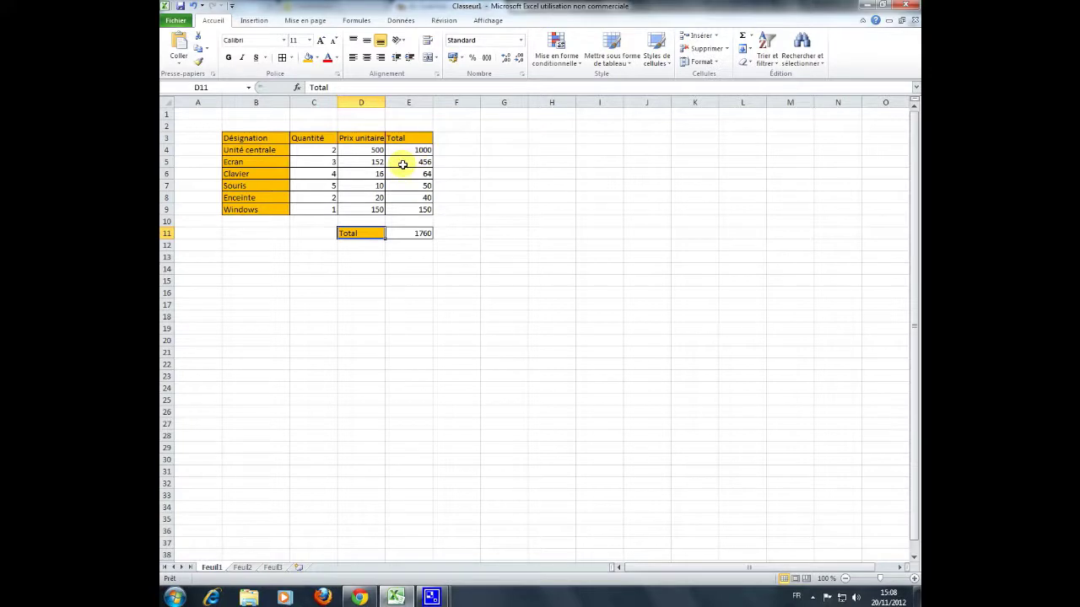
# Apply the euro accounting number format to the prices and totals in D4:E9 and to the grand total in E11.
pyautogui.moveTo(362, 150); pyautogui.dragTo(413, 209)
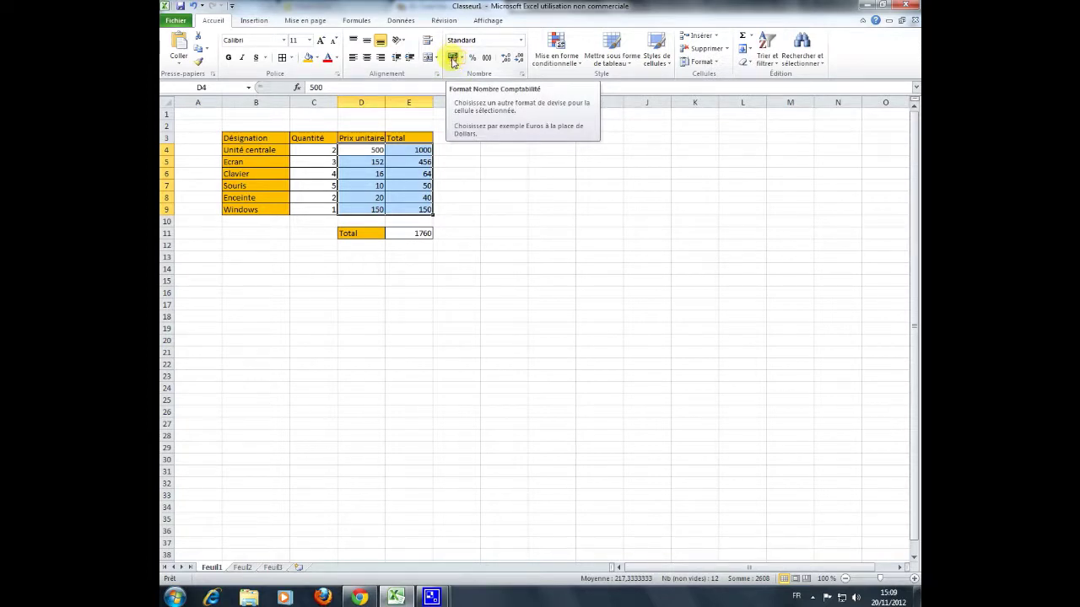
pyautogui.click(453, 59)
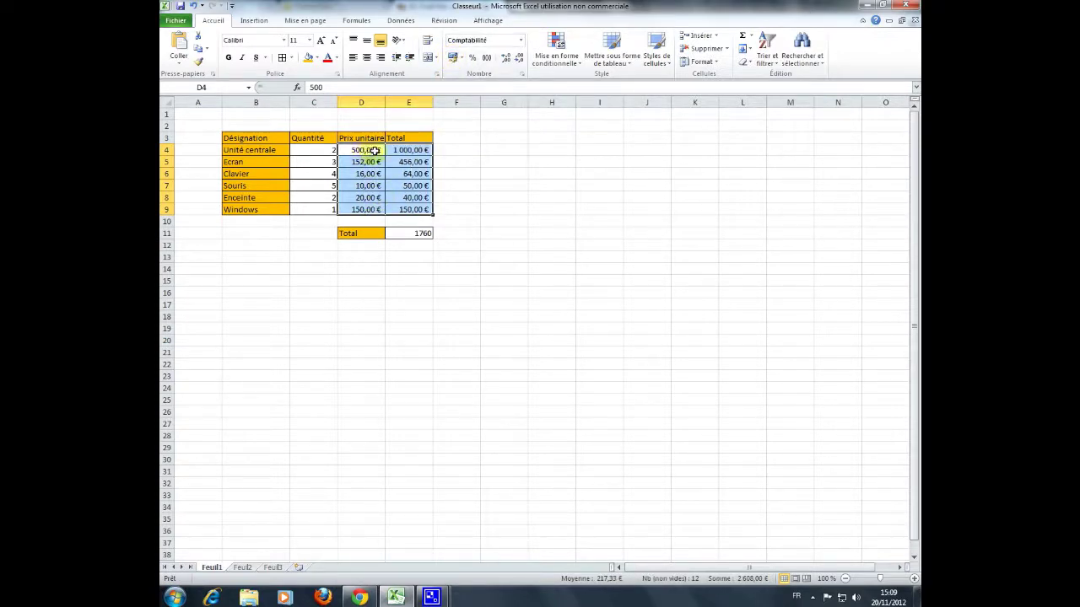
pyautogui.click(418, 233)
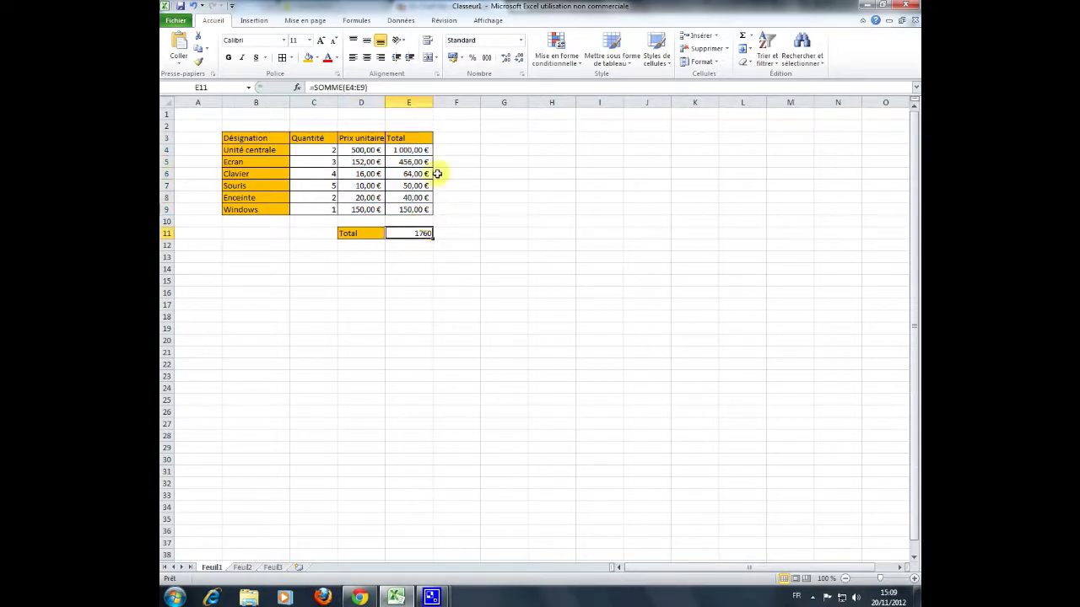
pyautogui.click(453, 57)
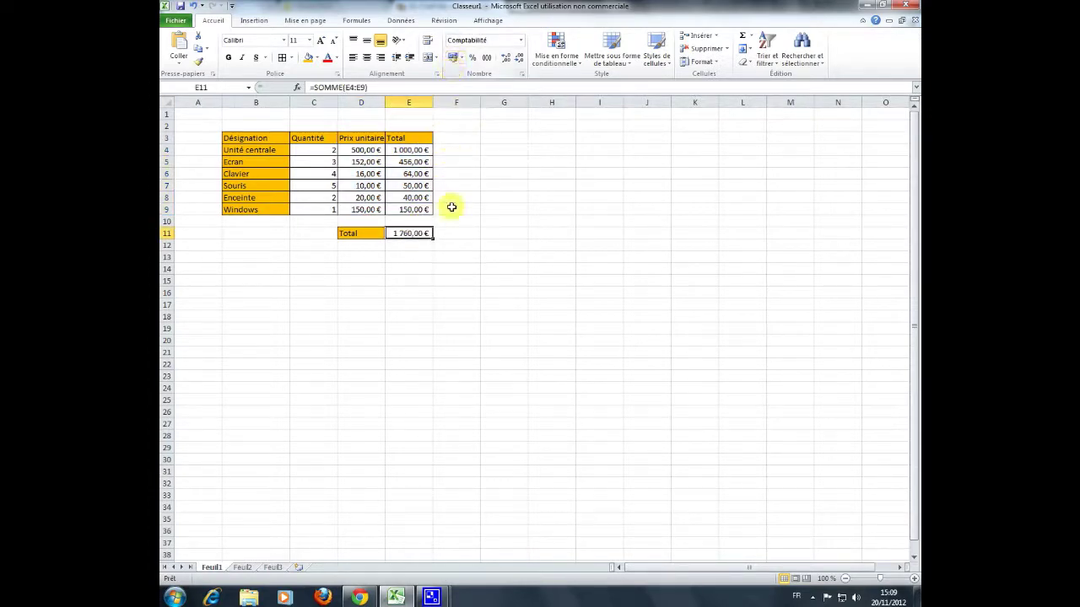
pyautogui.click(420, 257)
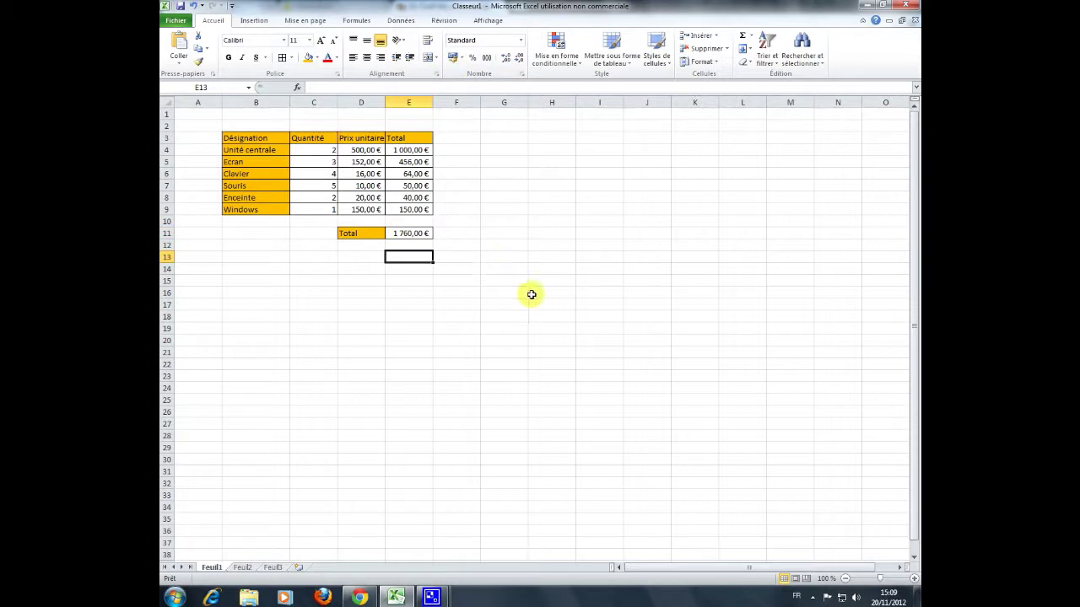